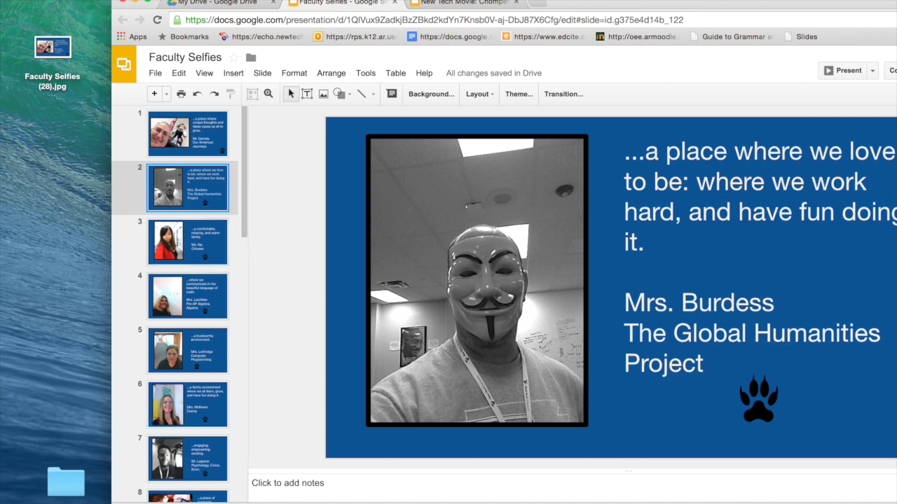
# Place Faculty Selfies (29).jpg on the desktop, minimise the browser, and move both Faculty Selfies images into clear space and select them.
pyautogui.moveTo(153, 479); pyautogui.dragTo(80, 136)
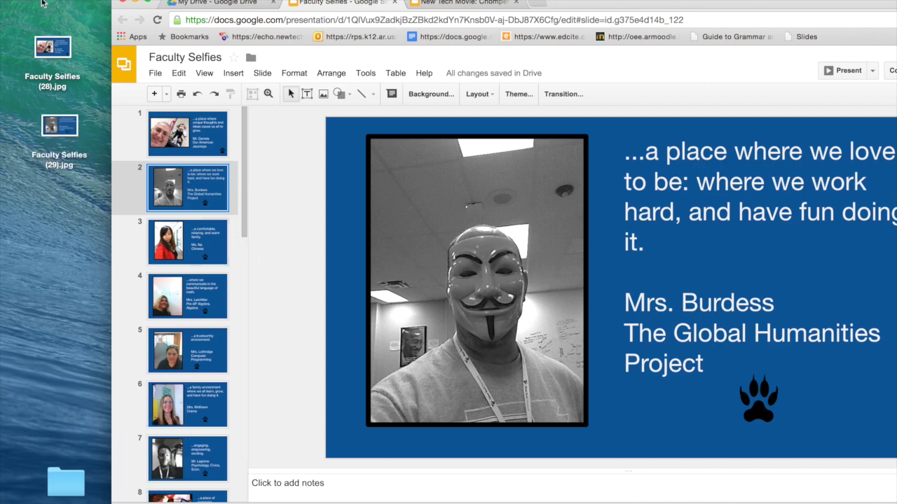
pyautogui.click(135, 5)
pyautogui.click(53, 49)
pyautogui.moveTo(52, 49); pyautogui.dragTo(315, 70)
pyautogui.moveTo(52, 129); pyautogui.dragTo(298, 169)
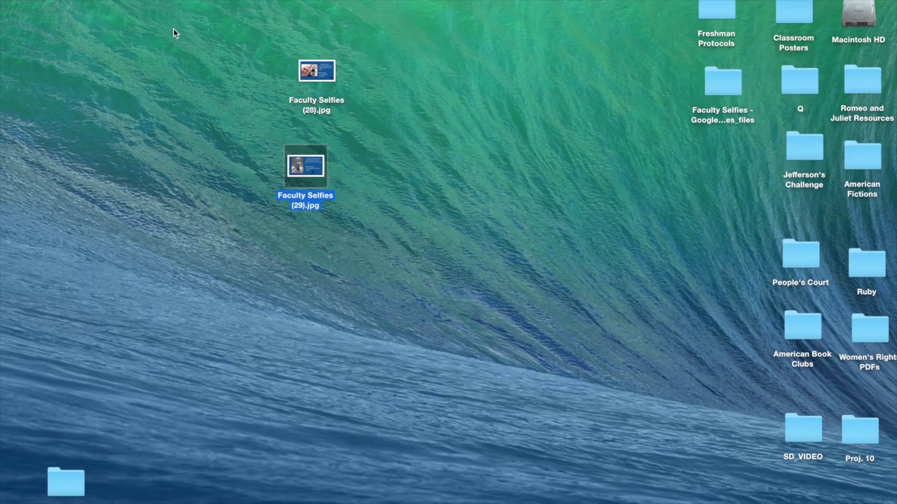
pyautogui.moveTo(211, 32); pyautogui.dragTo(439, 284)
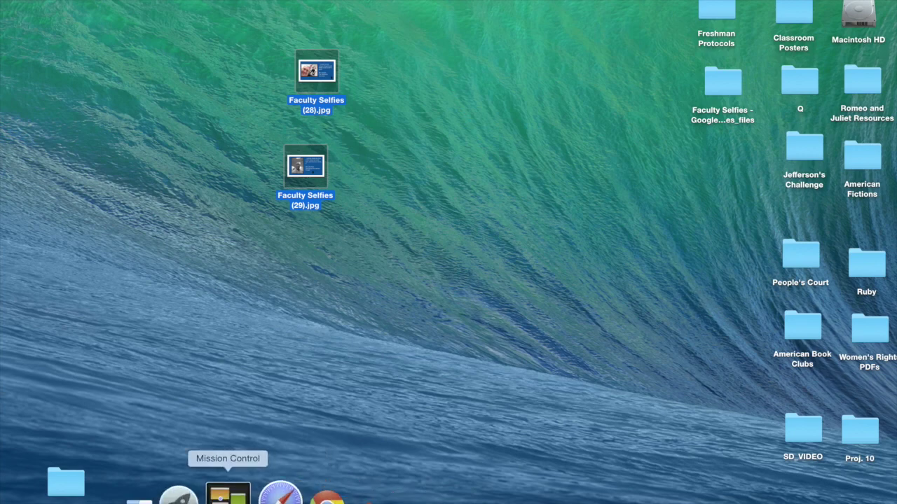
# Switch to iPhoto and reposition its window on the desktop.
pyautogui.click(211, 494)
pyautogui.click(452, 143)
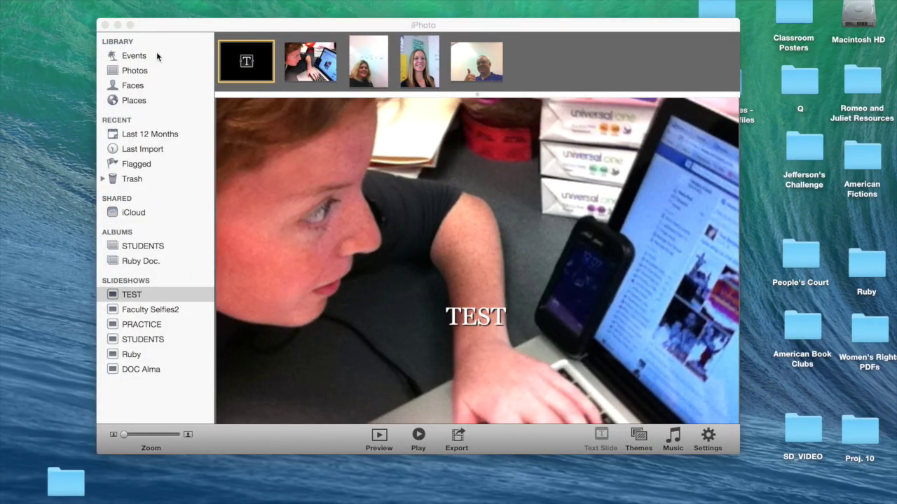
pyautogui.moveTo(175, 26); pyautogui.dragTo(200, 5)
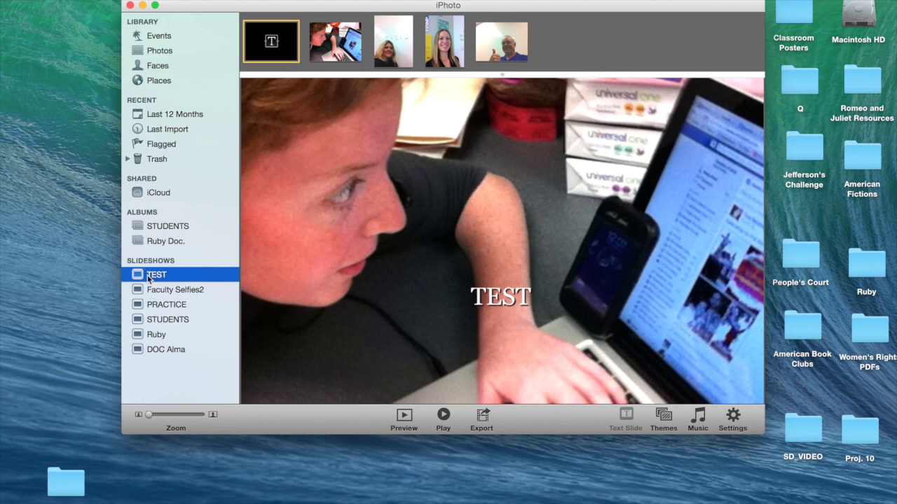
# Look through the contents of the existing slideshows, including Faculty Selfies2, PRACTICE and Ruby, and return to TEST.
pyautogui.click(157, 290)
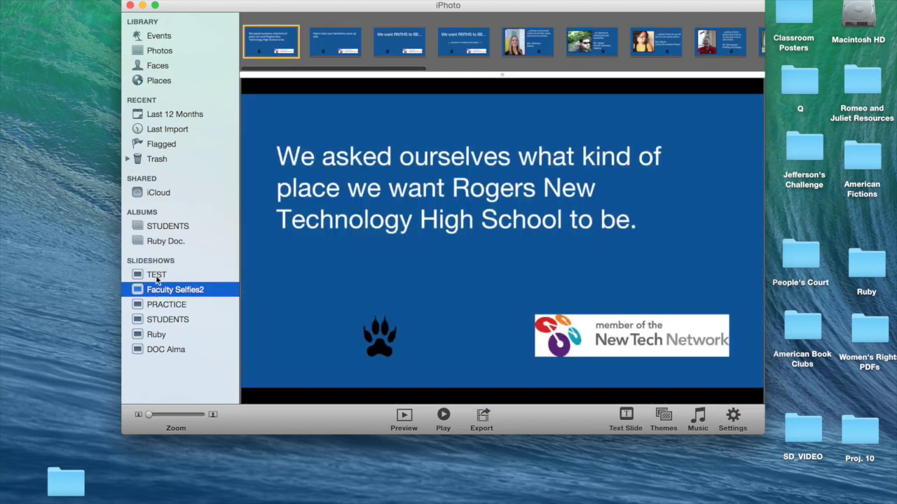
pyautogui.click(157, 277)
pyautogui.click(157, 292)
pyautogui.click(155, 306)
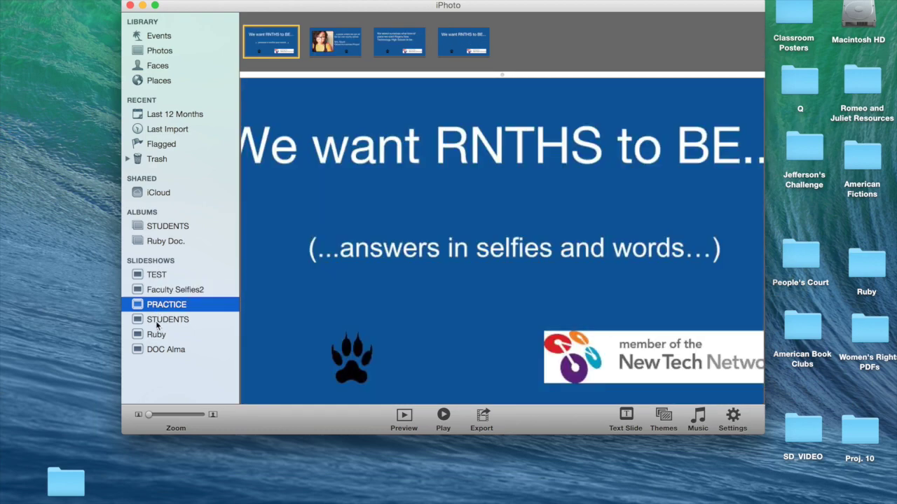
pyautogui.click(155, 321)
pyautogui.click(156, 336)
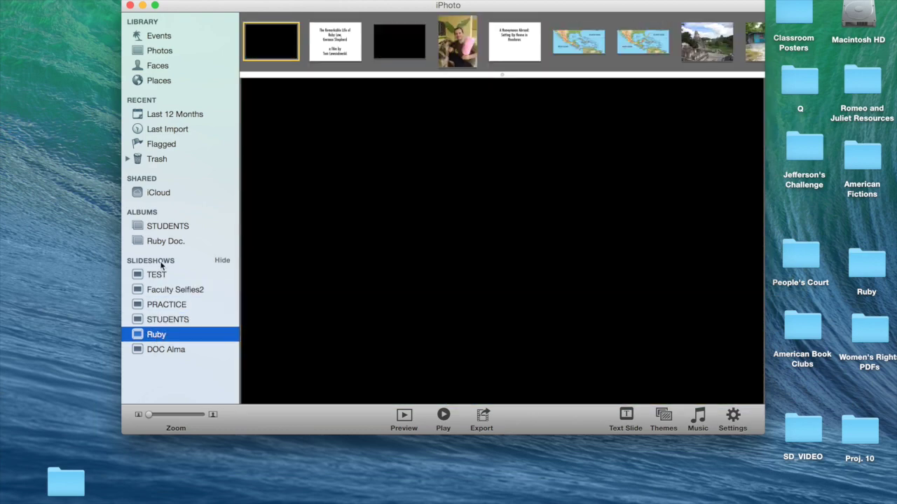
pyautogui.click(158, 275)
# Arrange the iPhoto window beside the two Faculty Selfies images and import both files into the Photos library.
pyautogui.moveTo(215, 6); pyautogui.dragTo(458, 127)
pyautogui.moveTo(314, 70); pyautogui.dragTo(142, 62)
pyautogui.moveTo(452, 124); pyautogui.dragTo(287, 36)
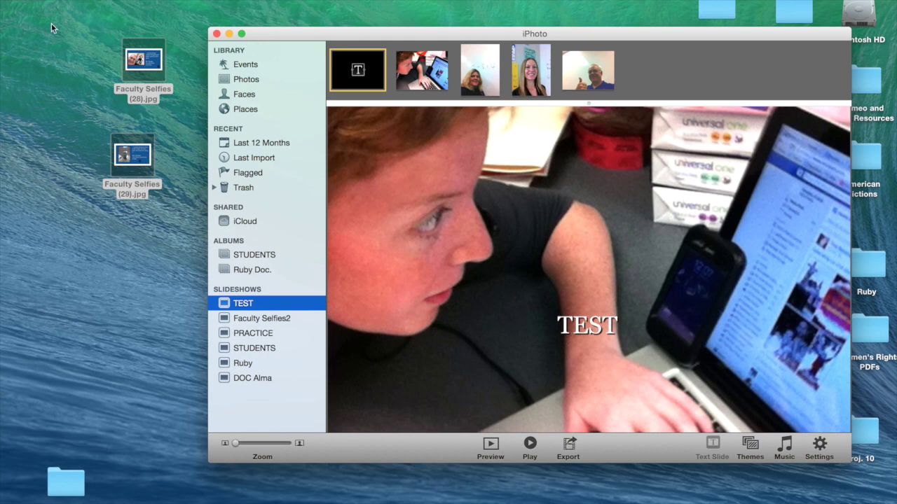
pyautogui.moveTo(27, 19); pyautogui.dragTo(197, 346)
pyautogui.moveTo(130, 155); pyautogui.dragTo(235, 82)
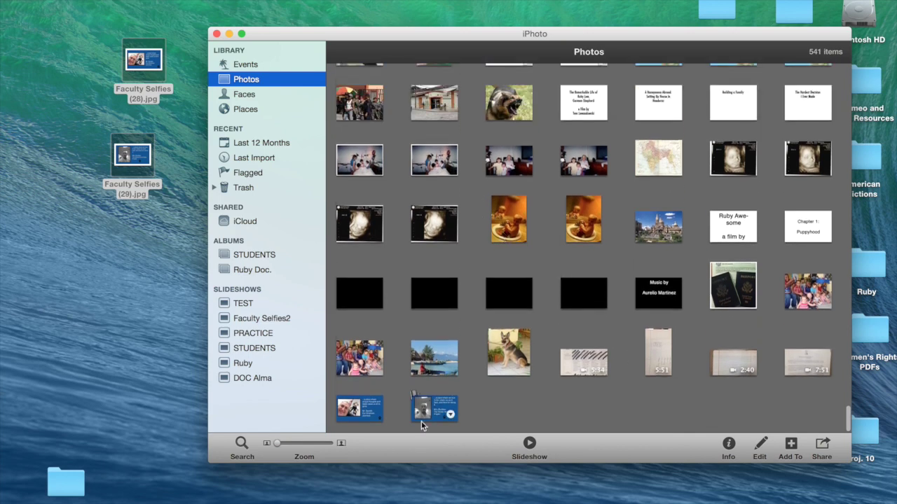
# Create a new slideshow from the two imported Faculty Selfies photos, keeping its default name, and select its title slide.
pyautogui.click(436, 414)
pyautogui.press('Left')
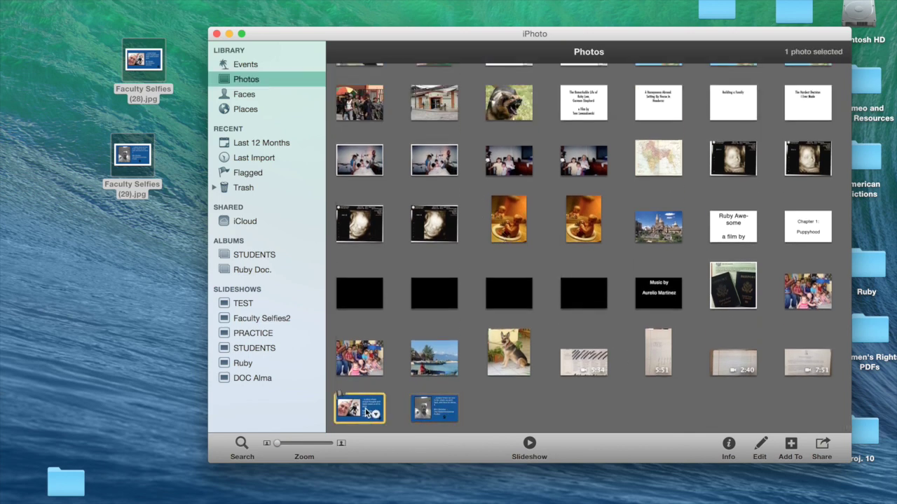
pyautogui.click(510, 403)
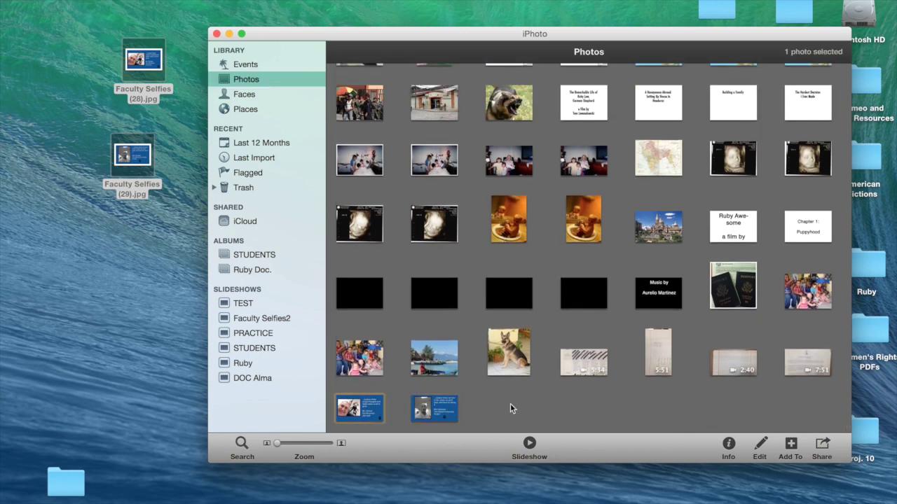
pyautogui.click(370, 414)
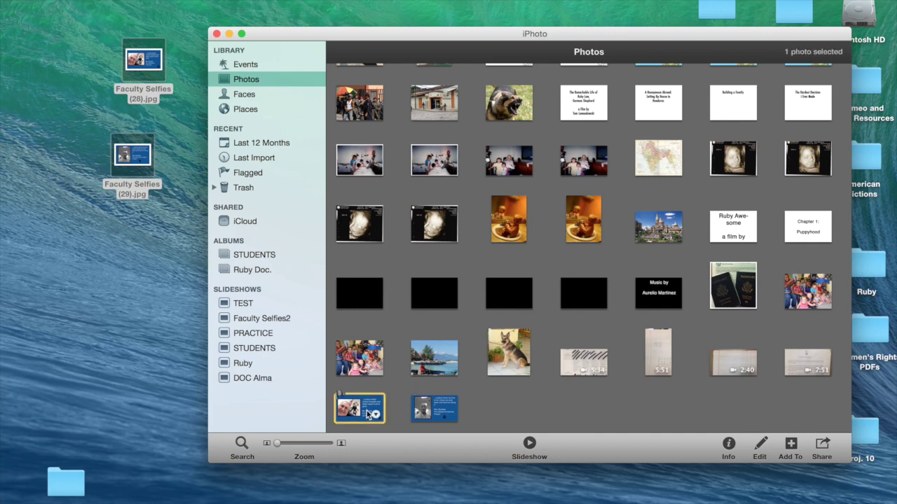
pyautogui.keyDown('super'); pyautogui.click(432, 412); pyautogui.keyUp('super')
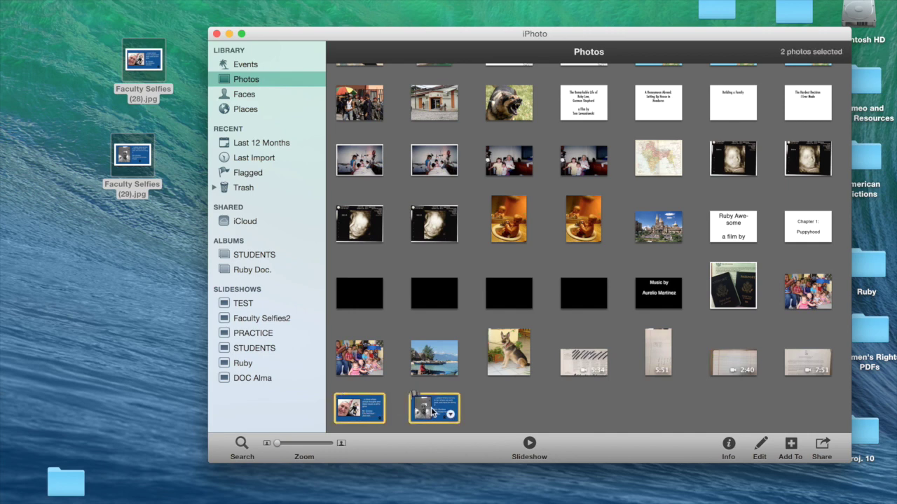
pyautogui.rightClick(442, 410)
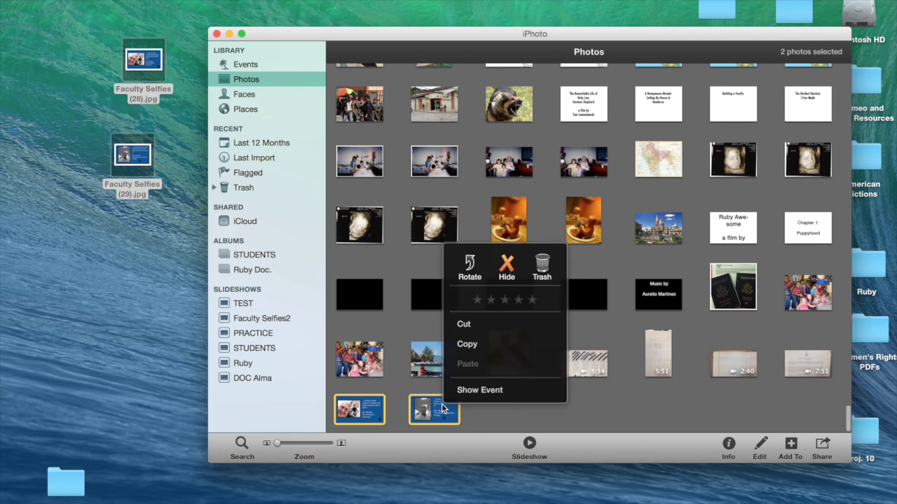
pyautogui.click(518, 411)
pyautogui.moveTo(343, 402)
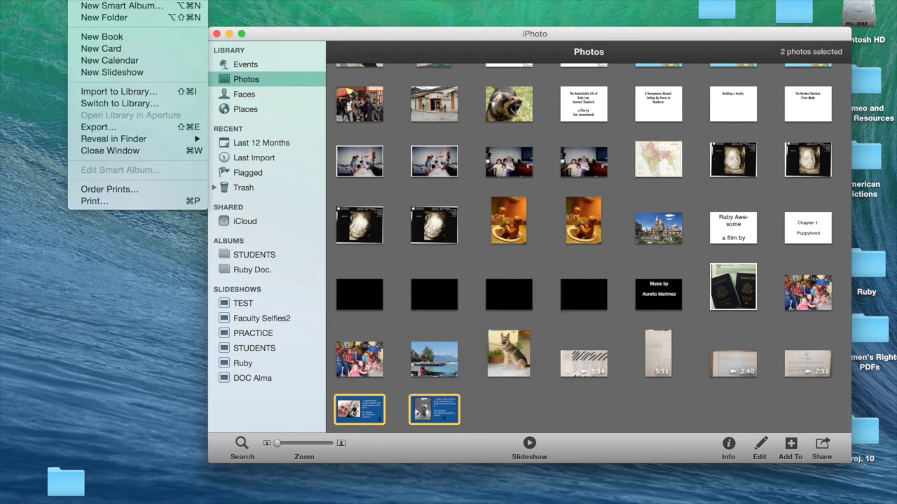
pyautogui.click(110, 73)
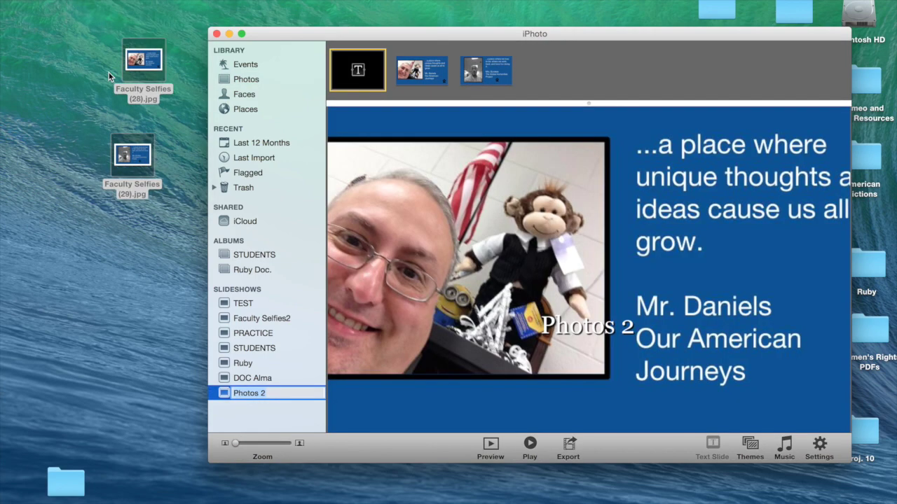
pyautogui.click(357, 79)
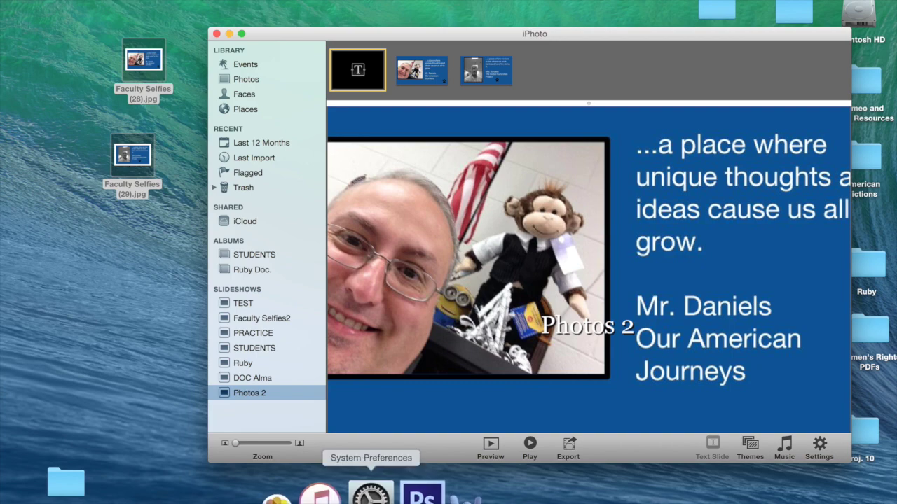
# Switch to the Faculty Selfies presentation in Chrome and add a new title slide placed first in the deck.
pyautogui.click(296, 496)
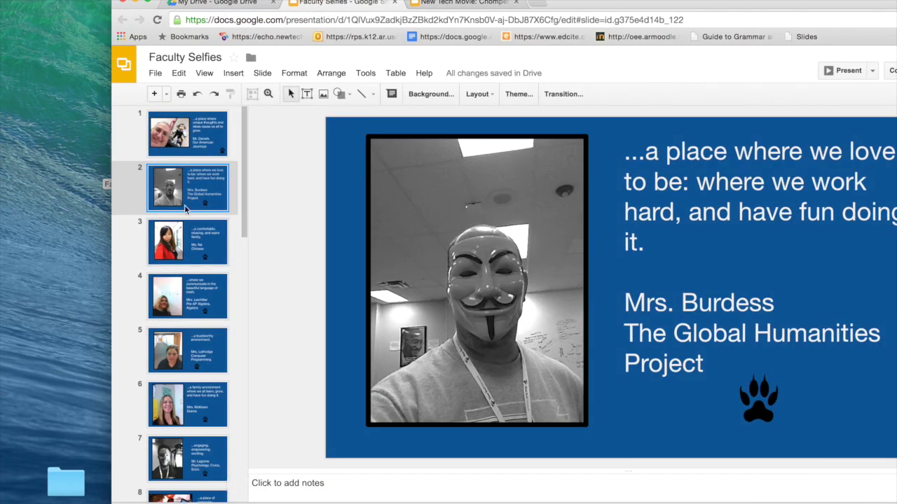
pyautogui.click(207, 135)
pyautogui.click(154, 93)
pyautogui.moveTo(175, 204); pyautogui.dragTo(176, 124)
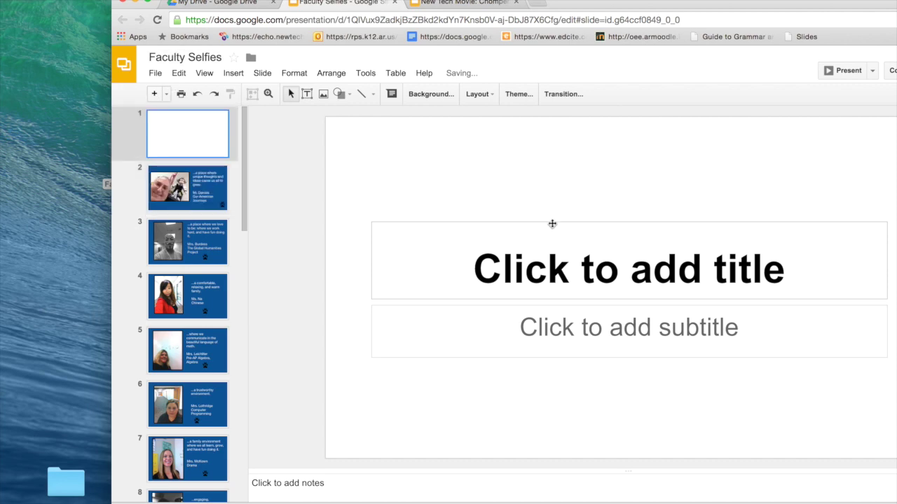
# Enter TITLE as the new first slide's title.
pyautogui.click(521, 262)
pyautogui.write('TI')
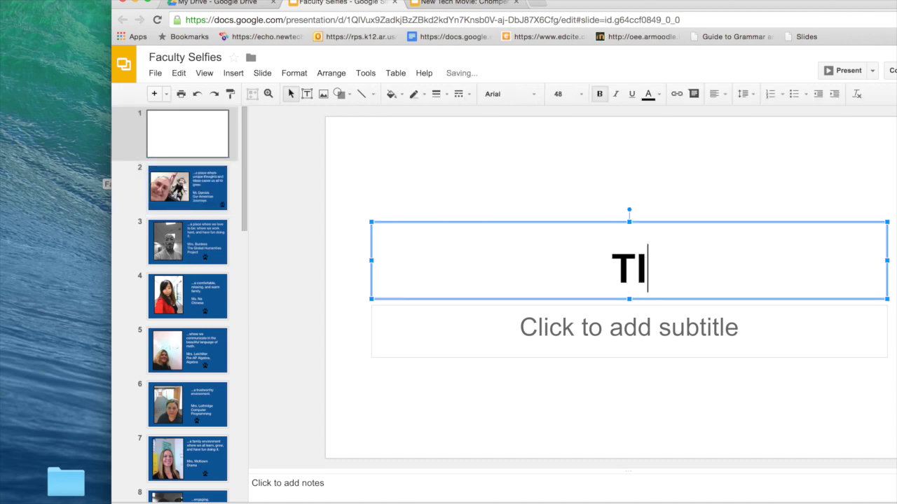
pyautogui.write('TLE')
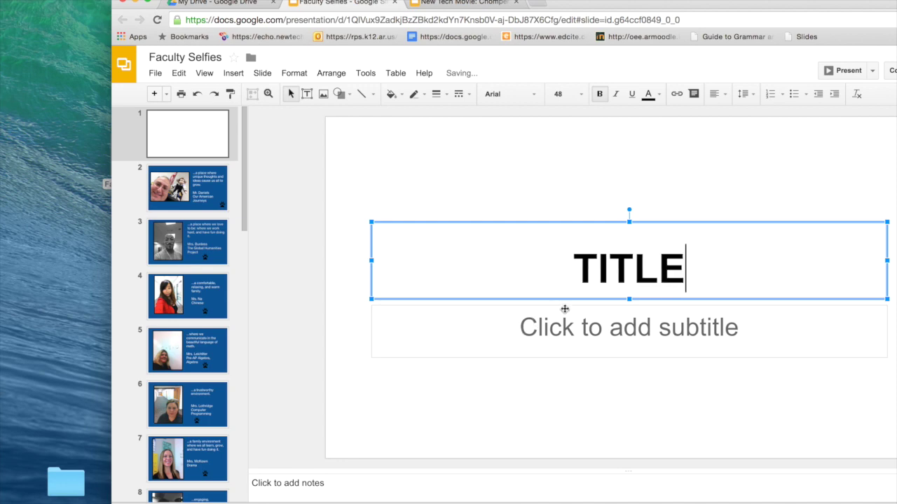
pyautogui.click(560, 370)
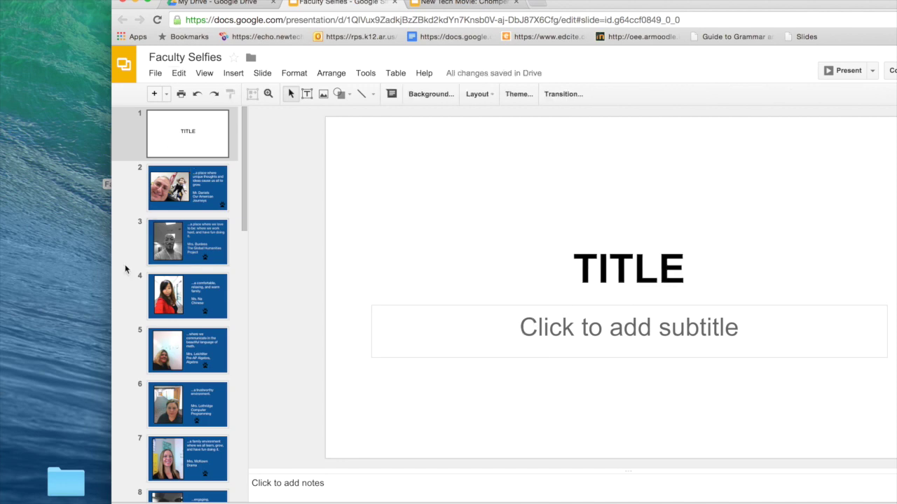
# Return to iPhoto and delete the automatic title slide from the Photos 2 slideshow, leaving the two photo slides.
pyautogui.click(136, 3)
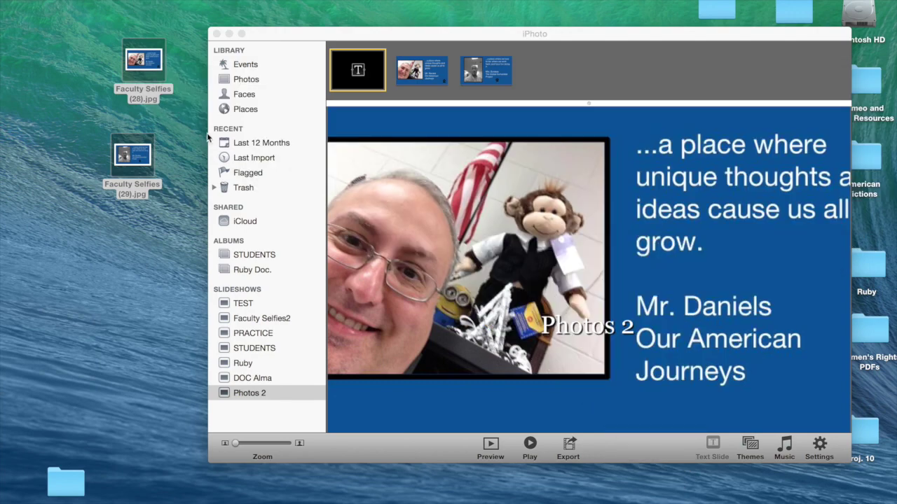
pyautogui.moveTo(281, 30); pyautogui.dragTo(240, 5)
pyautogui.press('Delete')
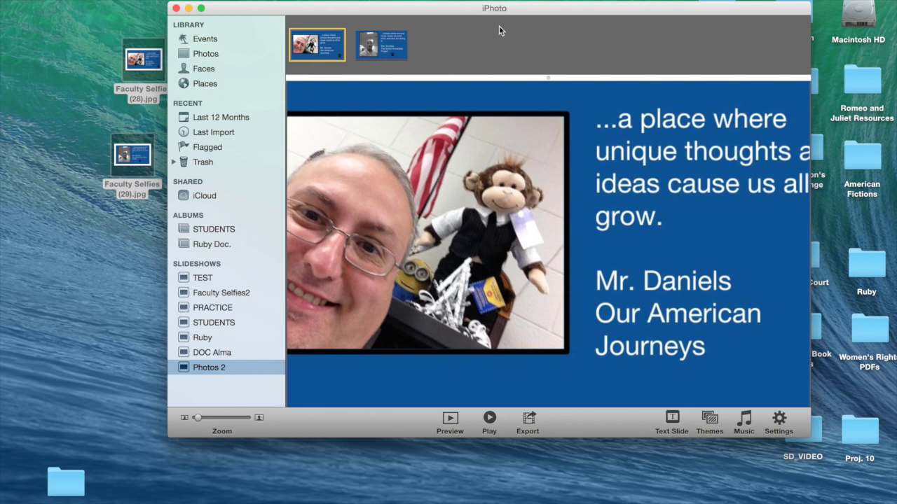
pyautogui.moveTo(381, 41); pyautogui.dragTo(441, 40)
pyautogui.moveTo(439, 9); pyautogui.dragTo(384, 5)
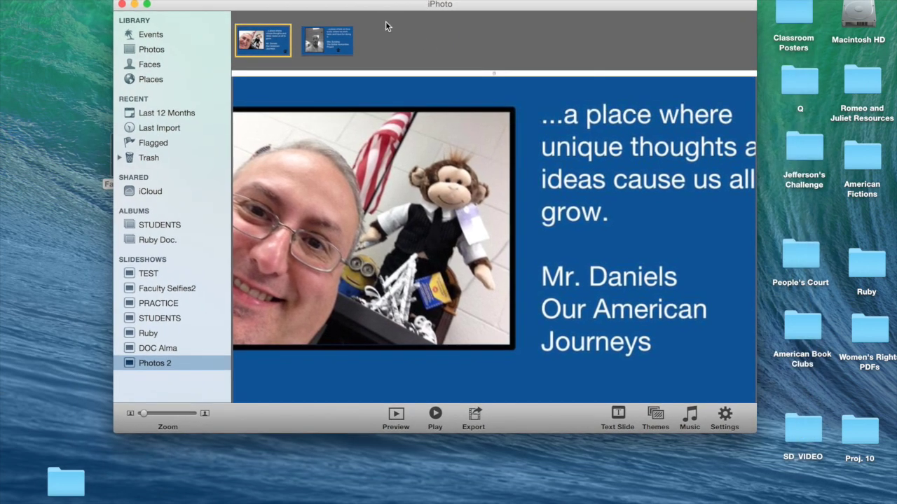
# Turn on the Dissolve transition for all slides and move the slideshow settings clear of the slide preview.
pyautogui.click(732, 417)
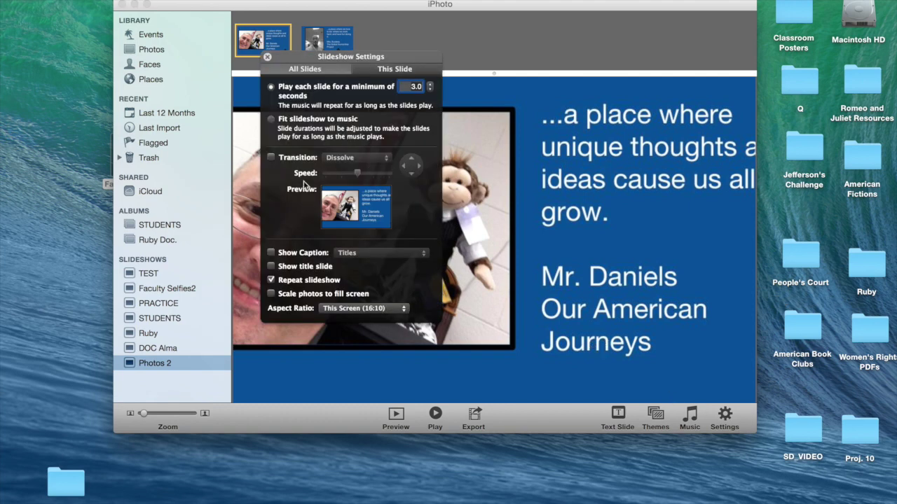
pyautogui.click(272, 158)
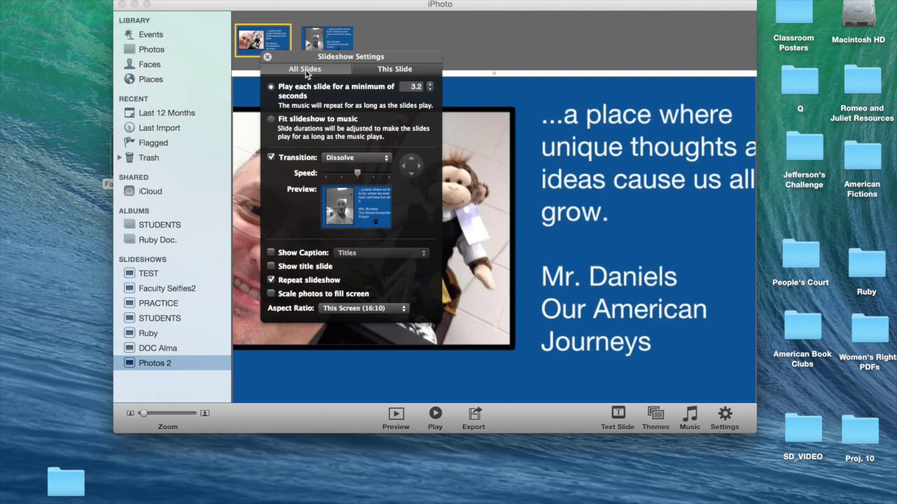
pyautogui.moveTo(309, 56); pyautogui.dragTo(61, 96)
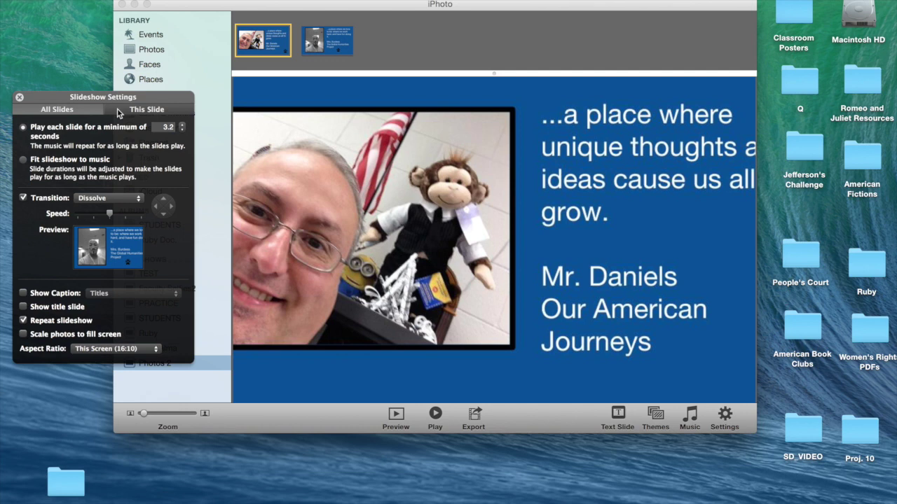
# Review the settings for the individual slide, including colour effects, duration, transition and Ken Burns.
pyautogui.click(149, 110)
pyautogui.click(136, 112)
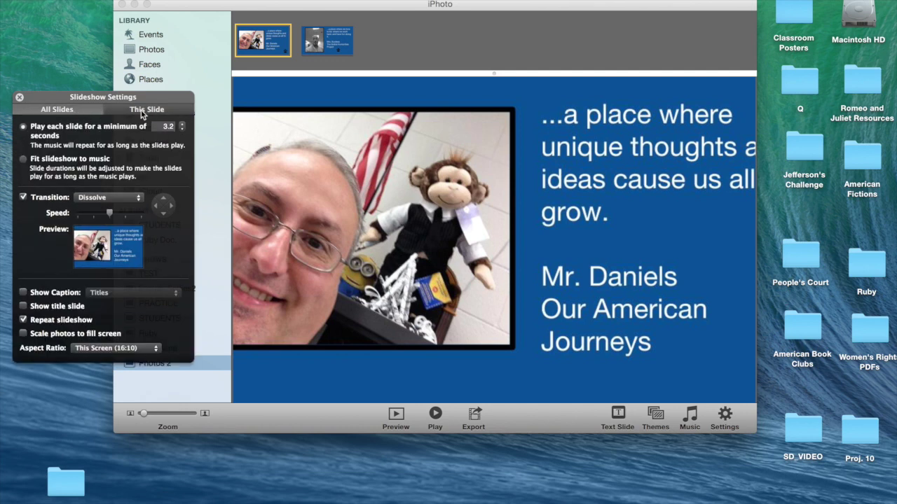
pyautogui.click(142, 112)
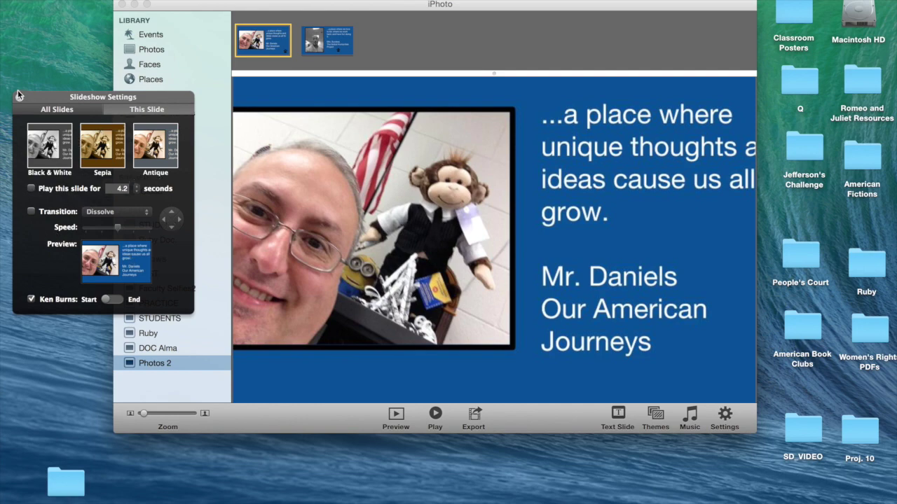
pyautogui.moveTo(70, 98); pyautogui.dragTo(396, 80)
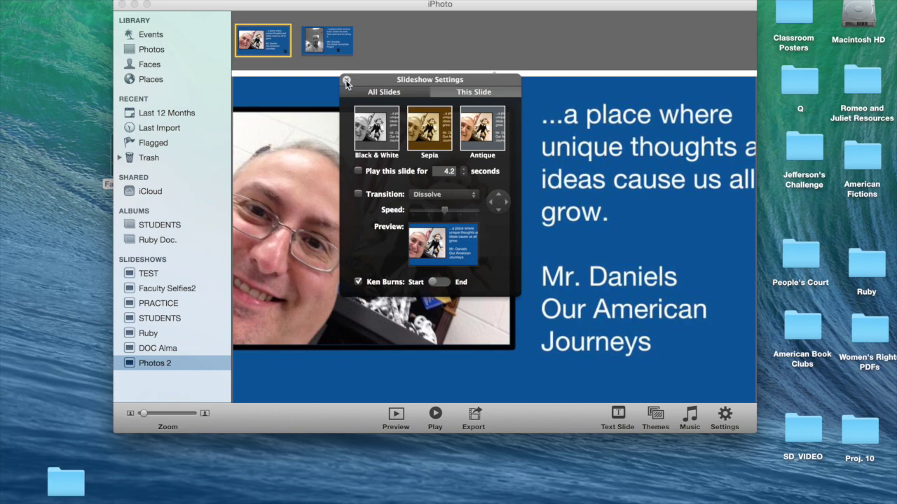
# Switch back to the Faculty Selfies presentation in Chrome, look through its slides and display slide 2.
pyautogui.click(292, 490)
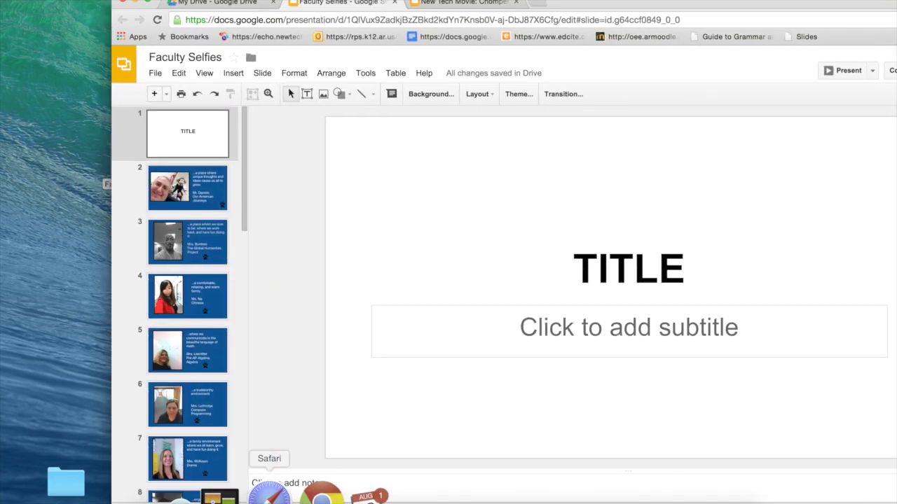
pyautogui.moveTo(266, 6); pyautogui.dragTo(207, 6)
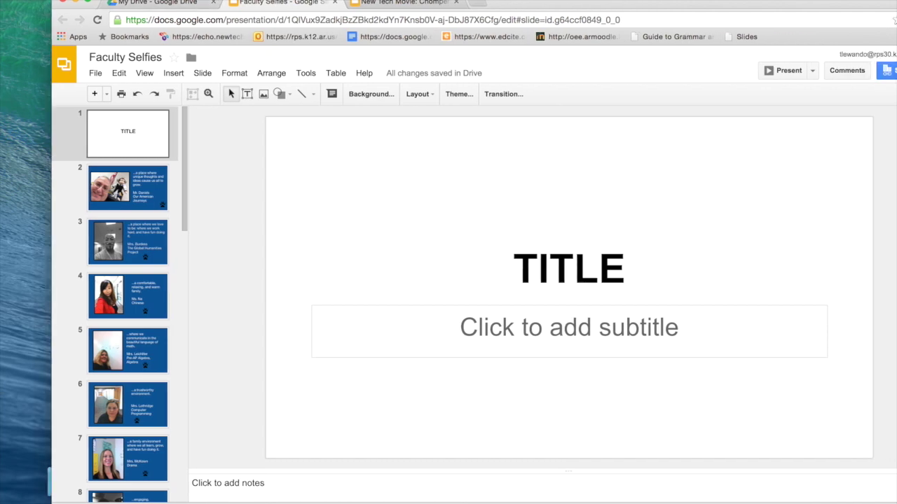
pyautogui.scroll(-10, 126, 315)
pyautogui.scroll(10, 126, 315)
pyautogui.click(133, 290)
pyautogui.click(137, 245)
pyautogui.click(146, 175)
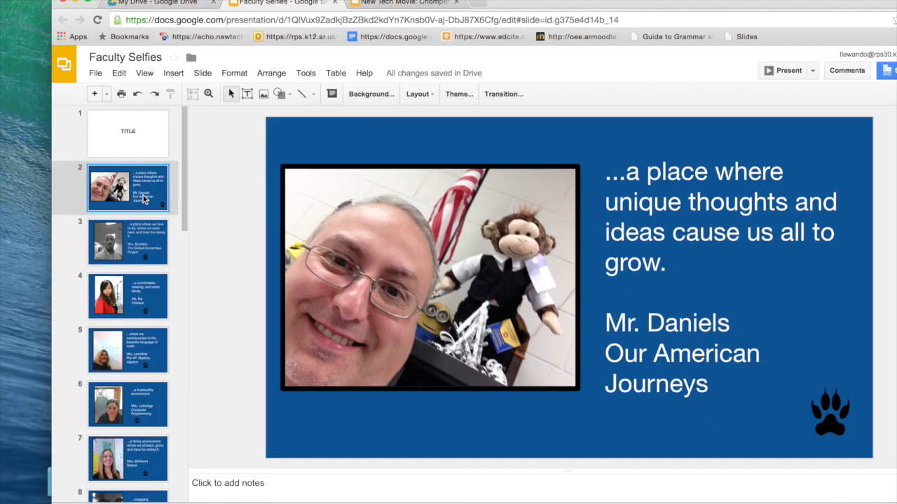
# Return to iPhoto and apply the Sepia effect to the first slide of the Photos 2 slideshow.
pyautogui.click(146, 398)
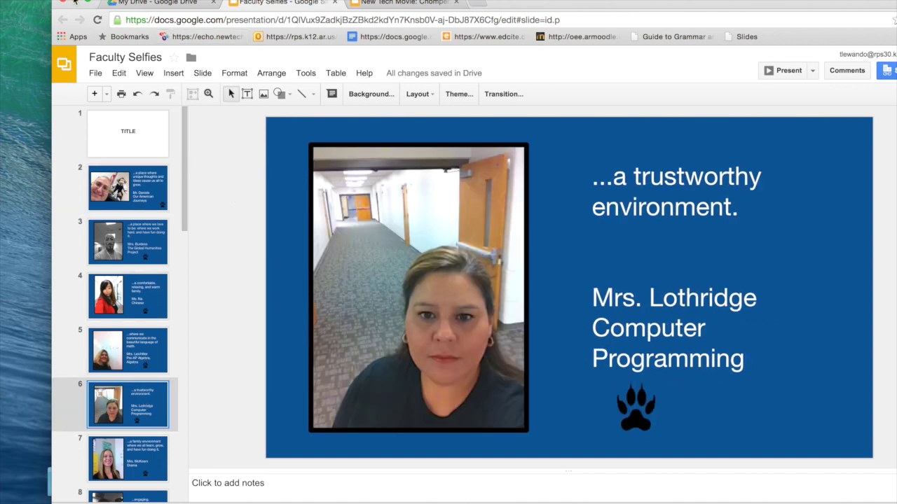
pyautogui.click(74, 2)
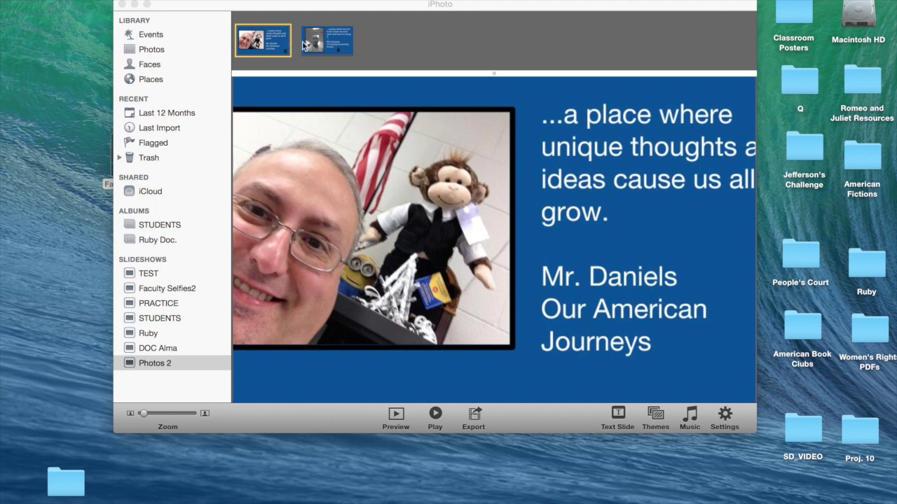
pyautogui.click(275, 44)
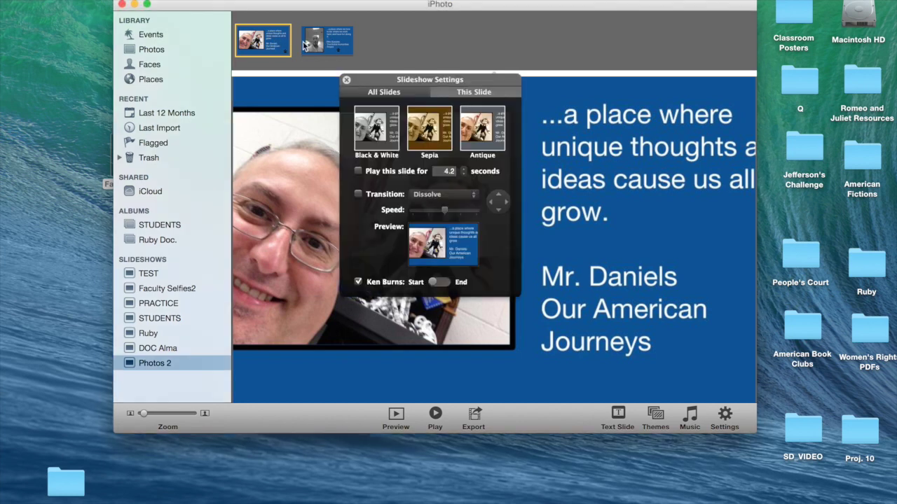
pyautogui.click(424, 124)
pyautogui.click(431, 140)
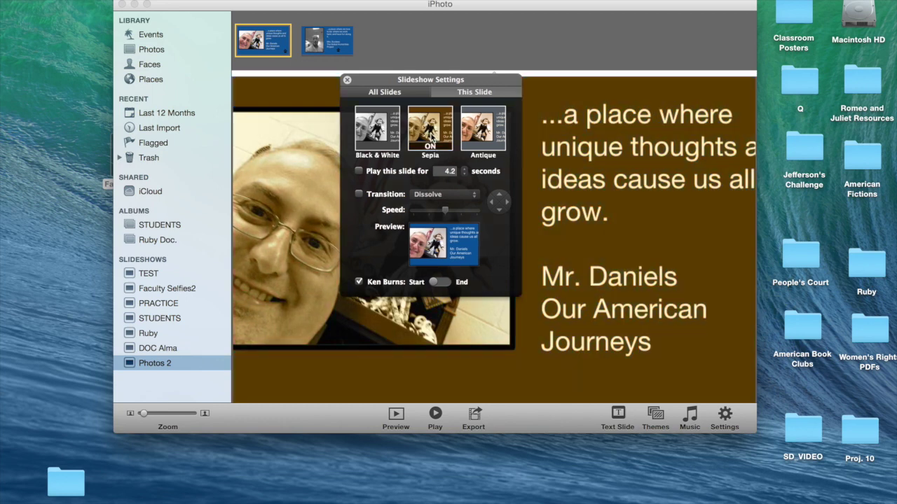
pyautogui.click(346, 80)
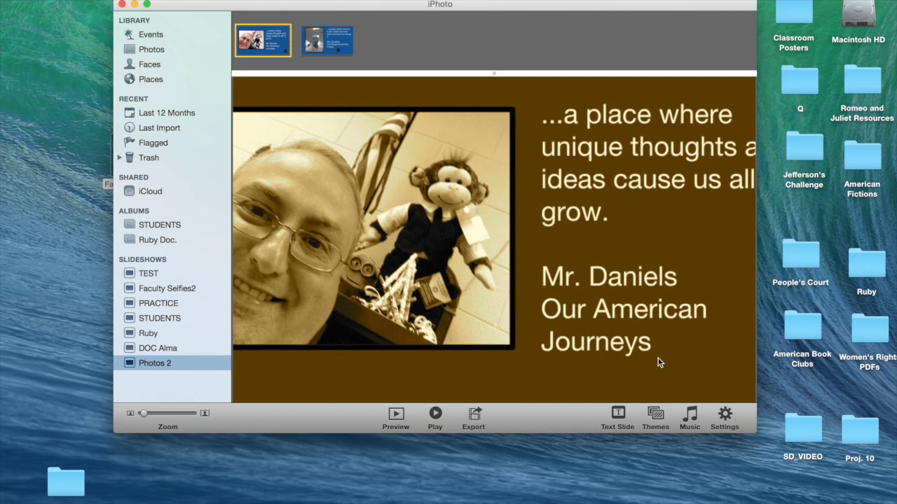
pyautogui.click(725, 418)
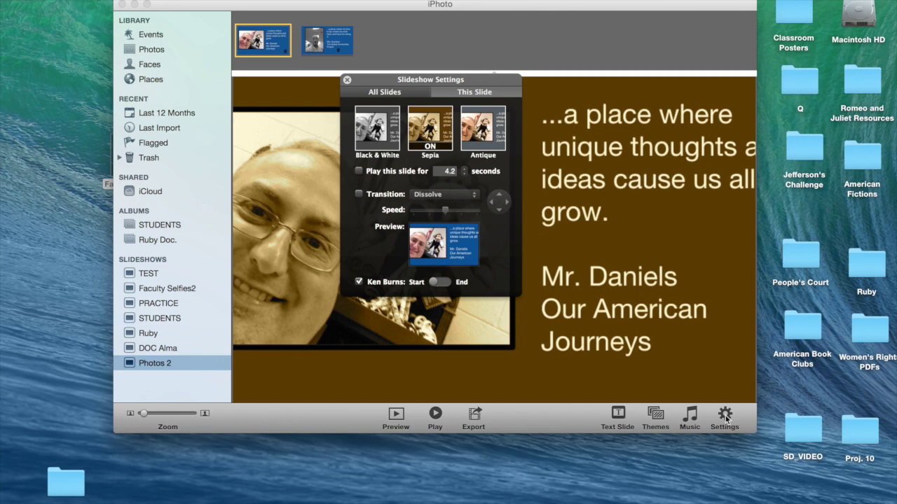
pyautogui.click(348, 80)
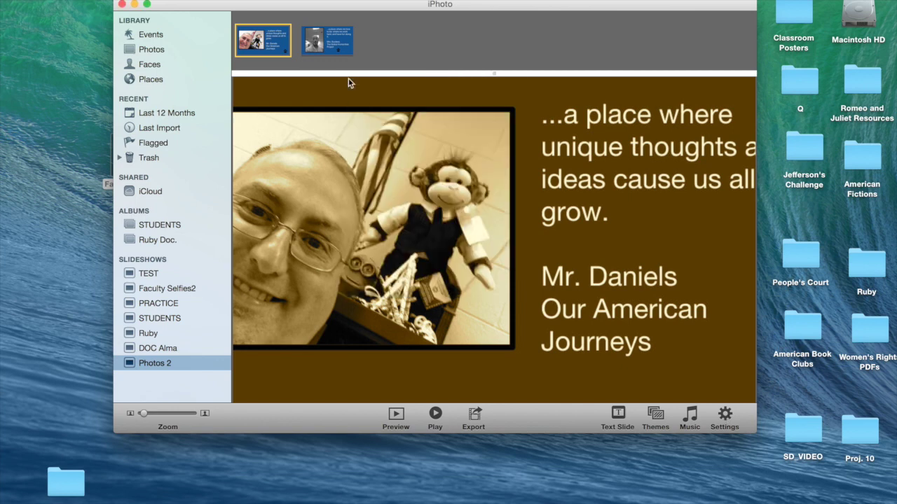
# Raise the volume, sample Skating and Linus and Lucy from the slideshow's Theme Music, and select Incident At Gate 7.
pyautogui.click(690, 417)
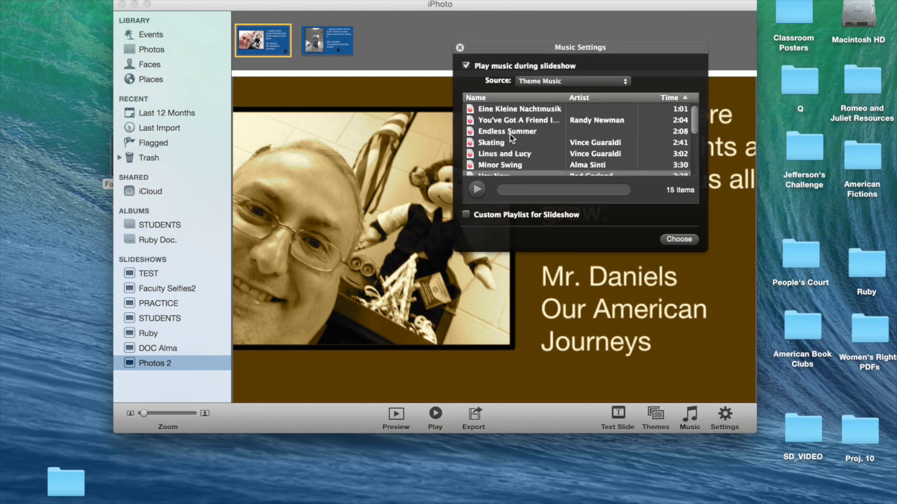
pyautogui.scroll(-3, 509, 133)
pyautogui.scroll(2, 511, 137)
pyautogui.click(509, 136)
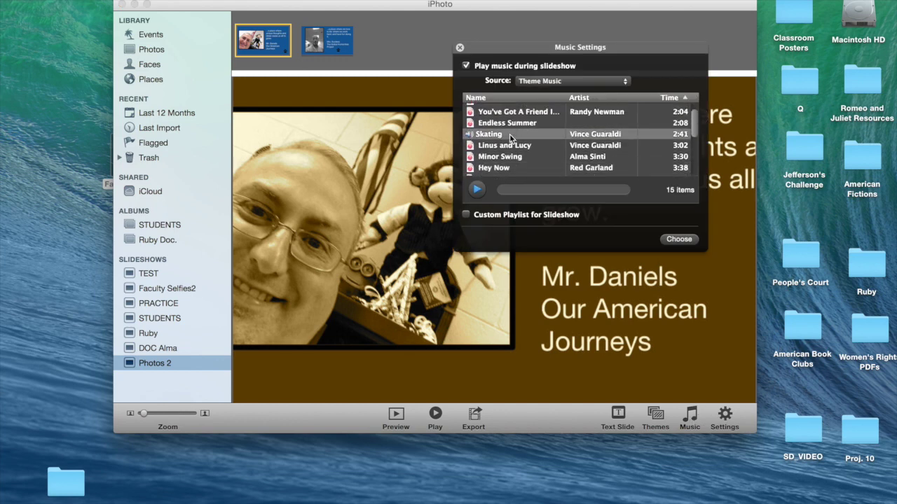
pyautogui.press('XF86AudioRaiseVolume')
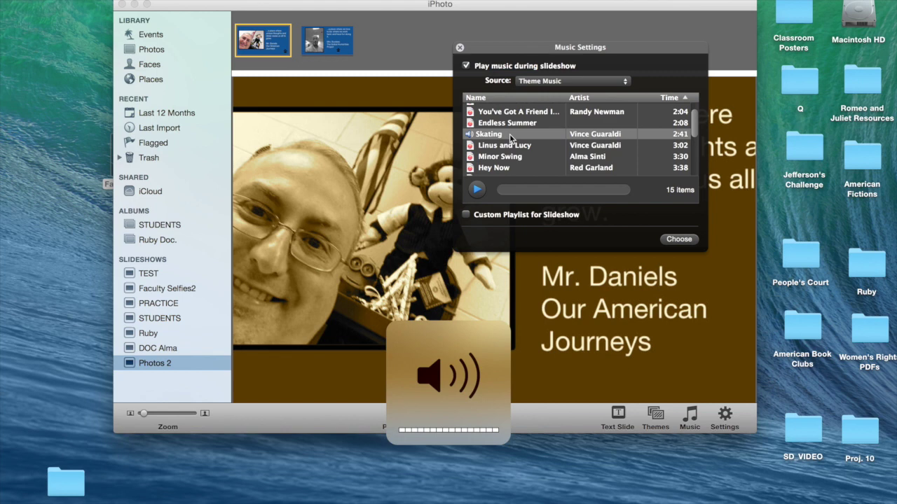
pyautogui.click(520, 145)
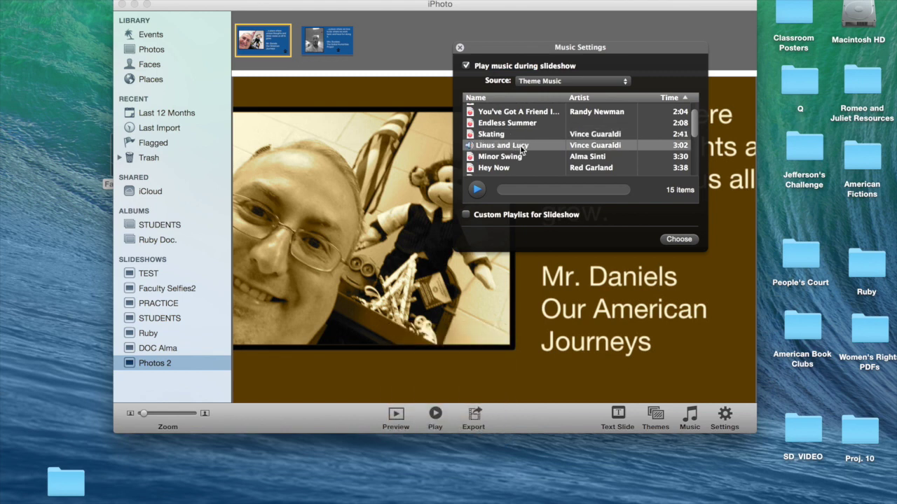
pyautogui.scroll(-5, 519, 145)
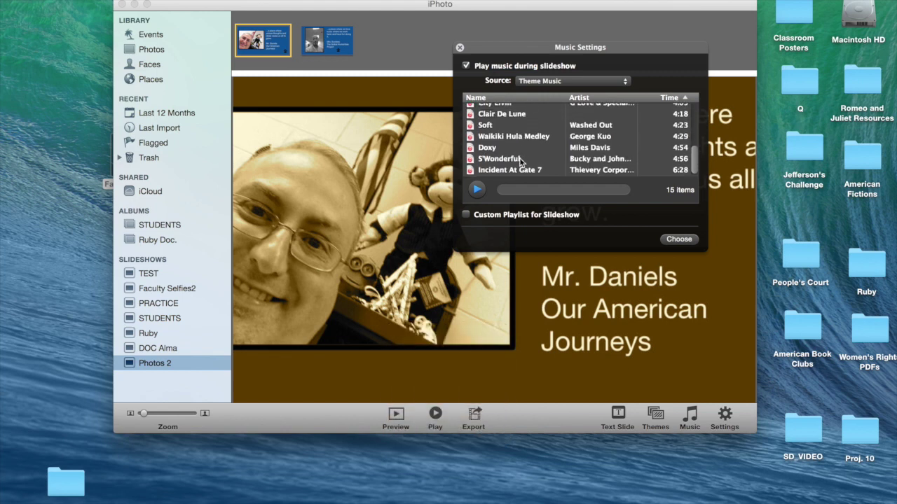
pyautogui.click(530, 171)
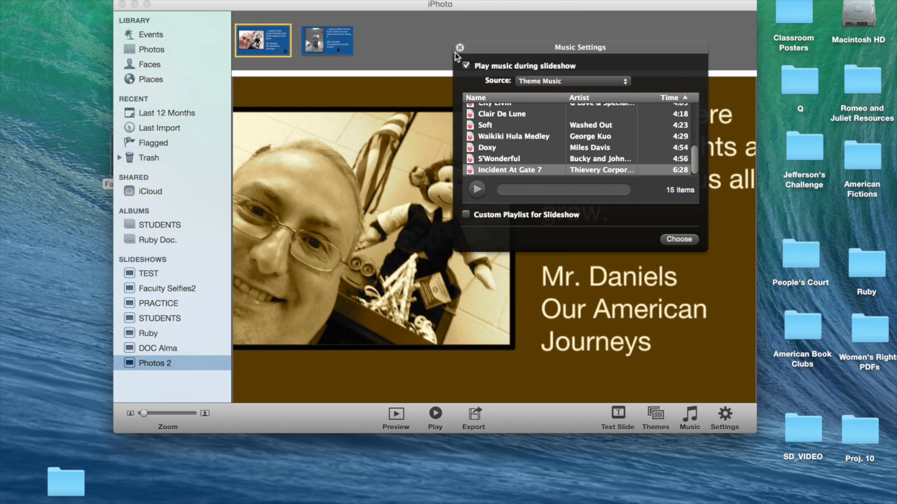
# Change the slideshow music source to iTunes, sample Tagarigu Nanigi and XcOSoSJ-ar, and close the music settings.
pyautogui.scroll(3, 536, 116)
pyautogui.scroll(3, 536, 115)
pyautogui.click(624, 78)
pyautogui.click(613, 95)
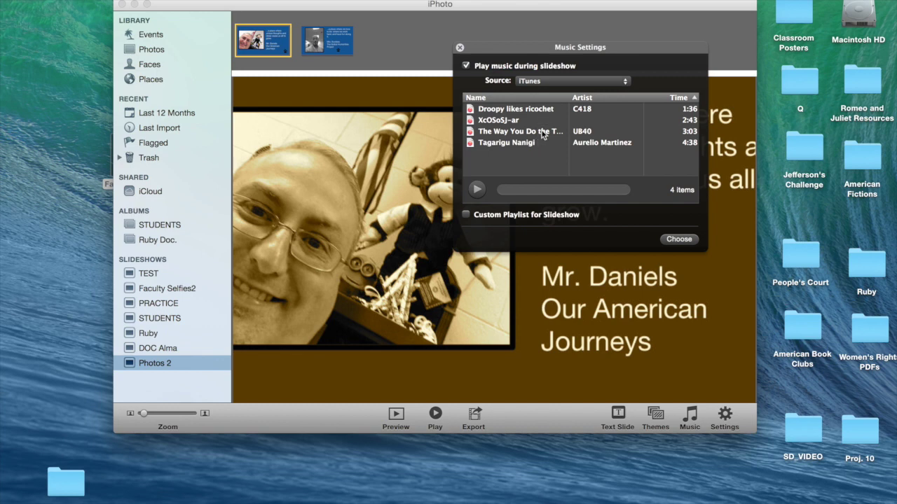
pyautogui.doubleClick(542, 144)
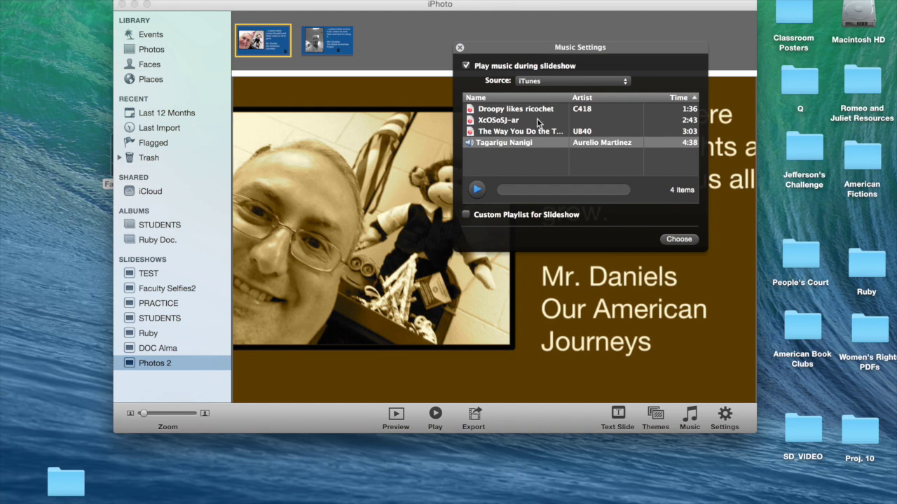
pyautogui.doubleClick(536, 120)
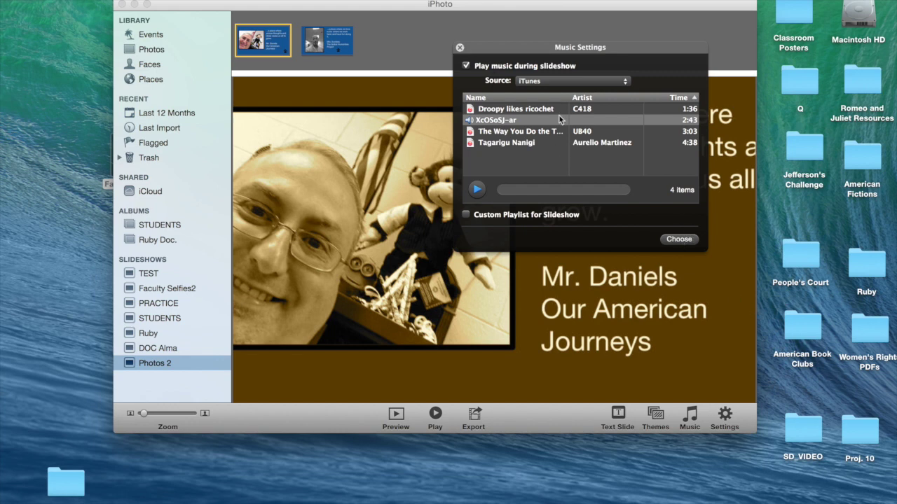
pyautogui.click(459, 48)
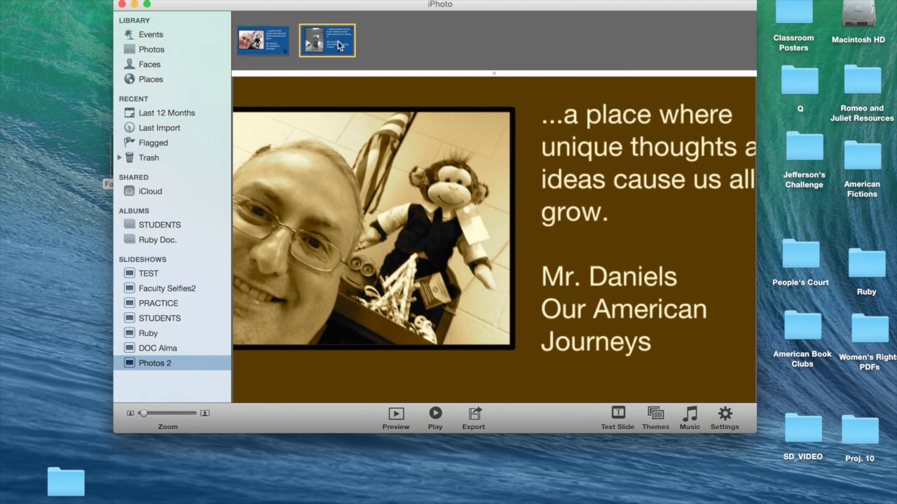
# View both slides individually, then play the Photos 2 slideshow full screen and exit playback.
pyautogui.click(339, 42)
pyautogui.click(264, 38)
pyautogui.click(328, 36)
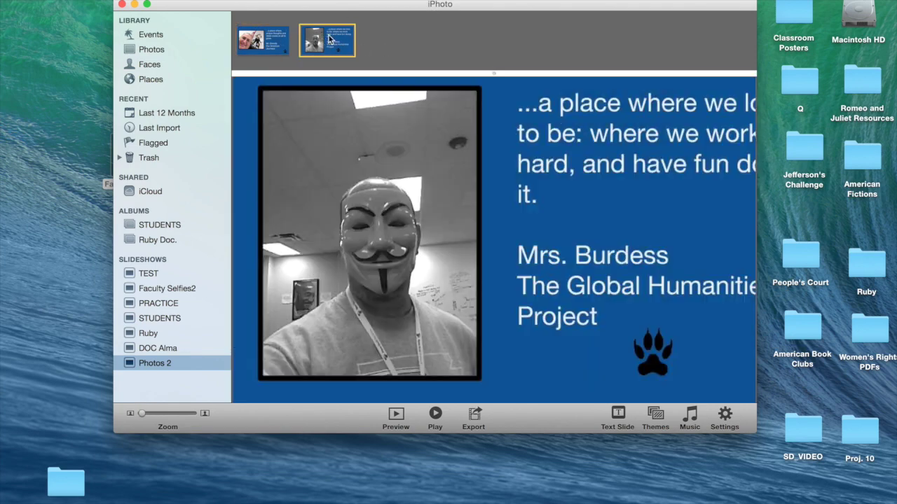
pyautogui.click(435, 415)
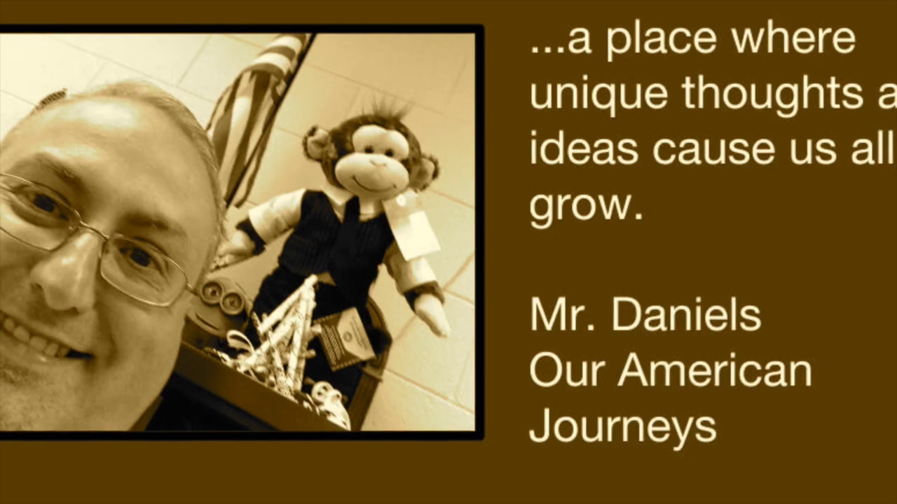
pyautogui.moveTo(435, 415)
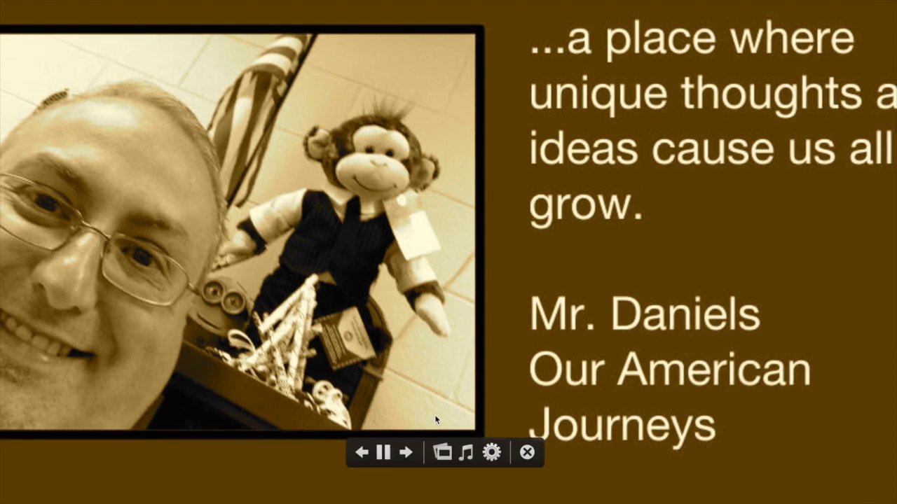
pyautogui.press('Escape')
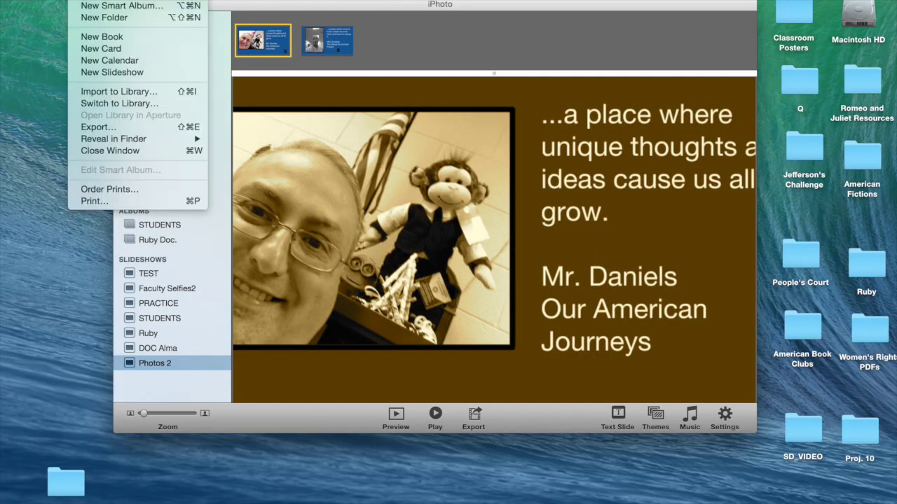
# Export the slideshow in High Definition (720p) to the iPhoto Slideshows folder, with automatic sending to iTunes enabled.
pyautogui.click(108, 128)
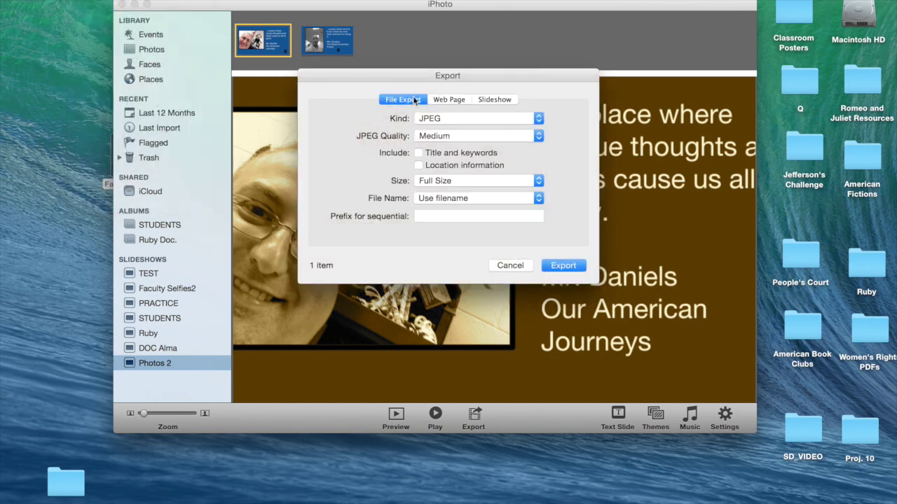
pyautogui.click(492, 100)
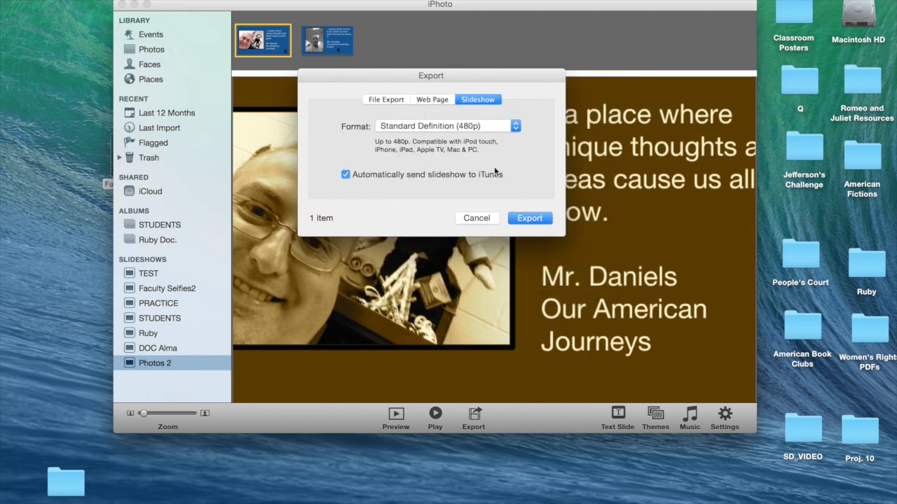
pyautogui.click(515, 126)
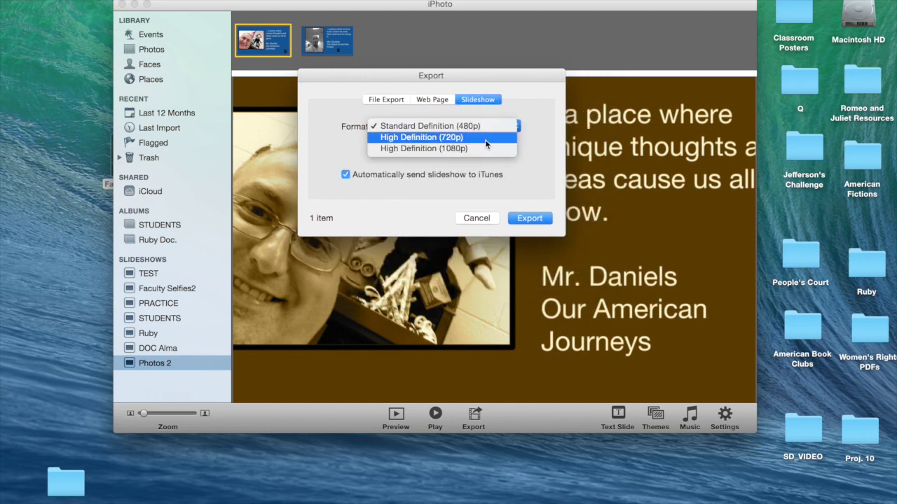
pyautogui.click(485, 138)
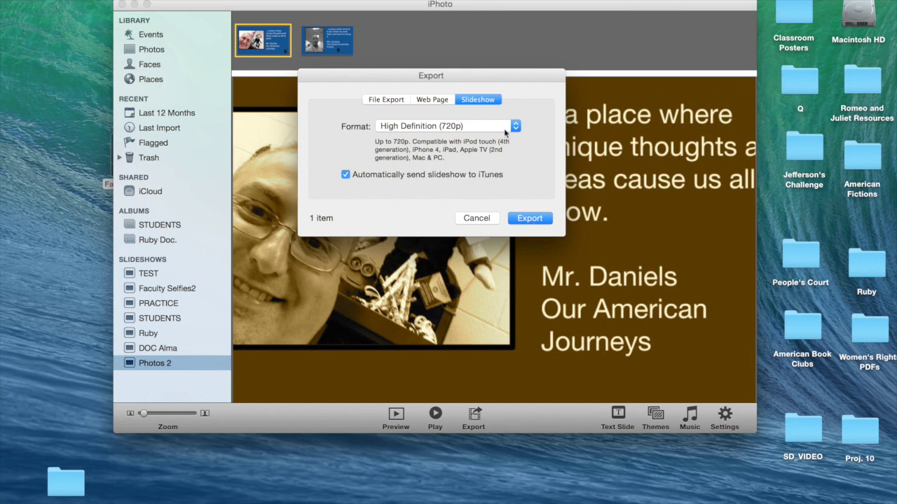
pyautogui.click(540, 221)
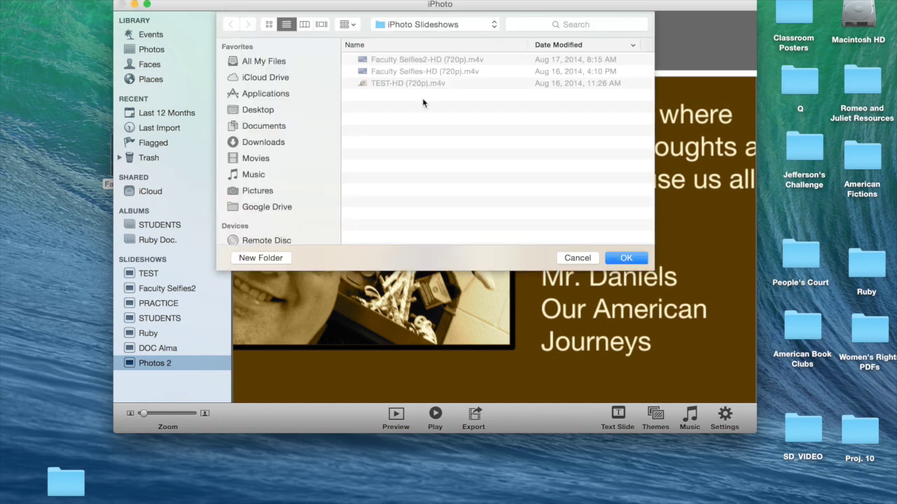
pyautogui.click(628, 258)
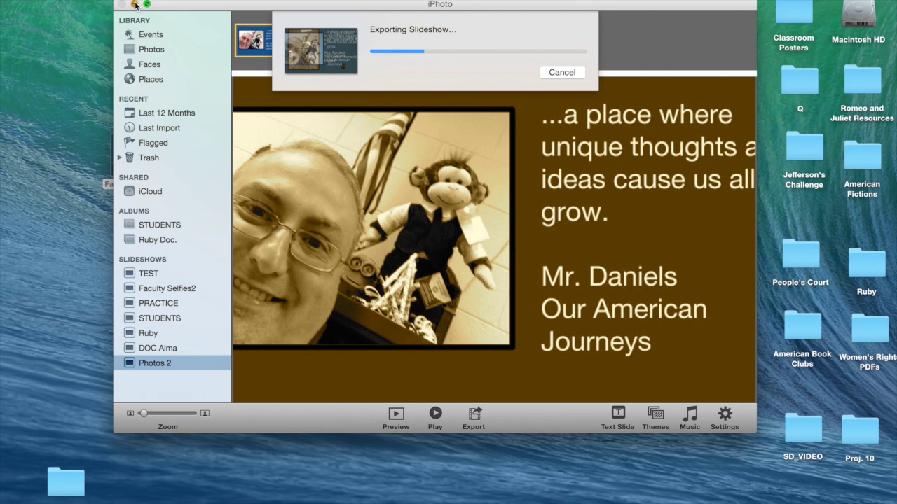
# Minimize iPhoto and switch to My Drive in Google Chrome.
pyautogui.click(135, 5)
pyautogui.moveTo(260, 466)
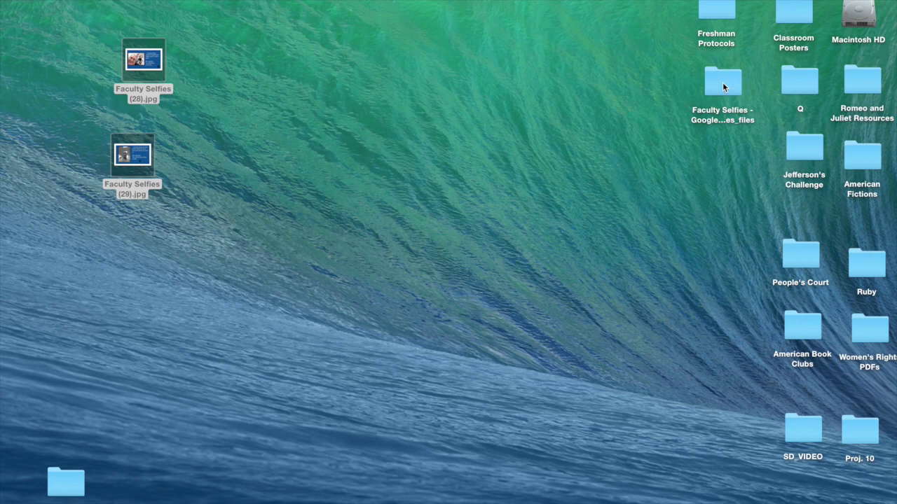
pyautogui.moveTo(311, 499)
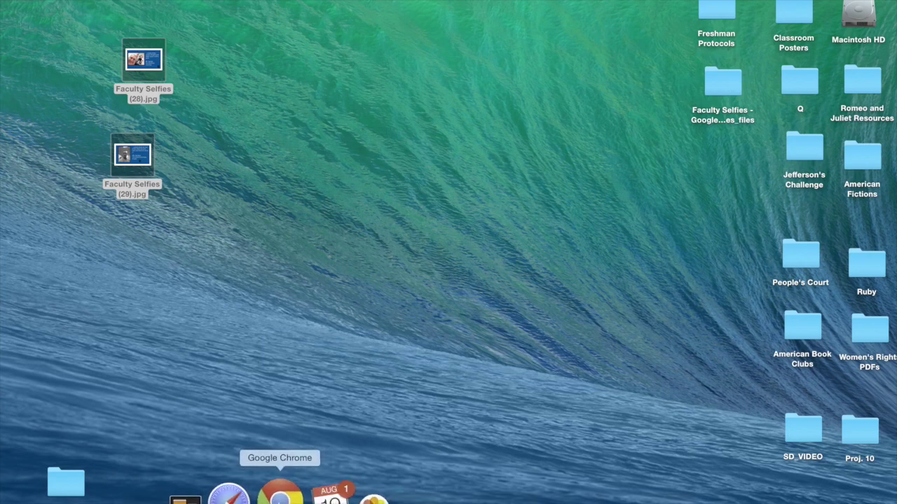
pyautogui.click(265, 498)
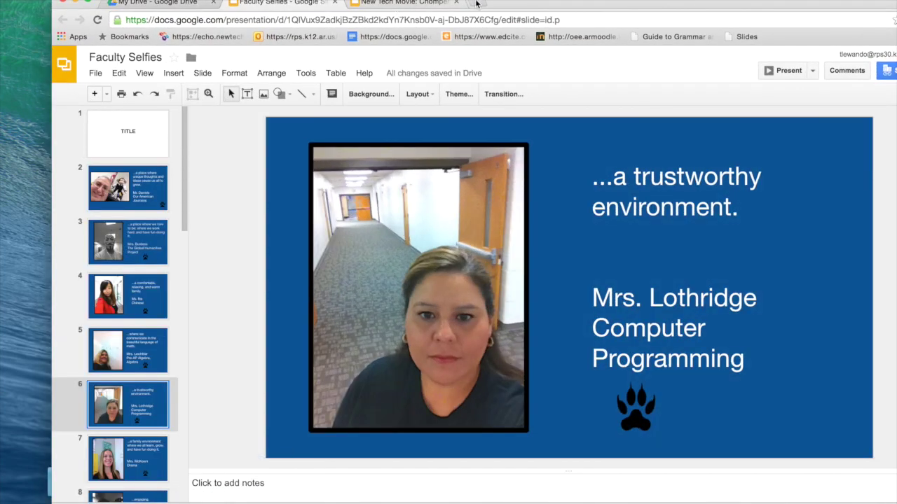
pyautogui.click(166, 4)
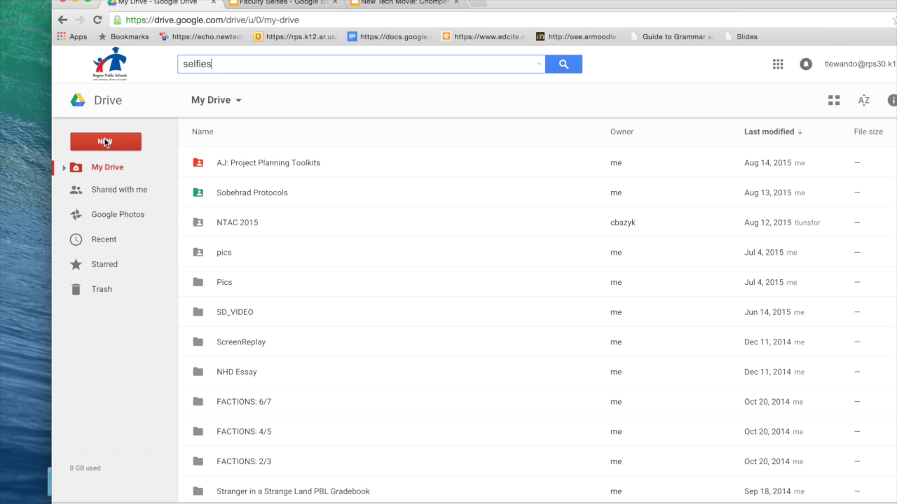
# Check the Movies library in iTunes, then minimize iTunes and iPhoto to return to Google Drive.
pyautogui.press('super+Tab')
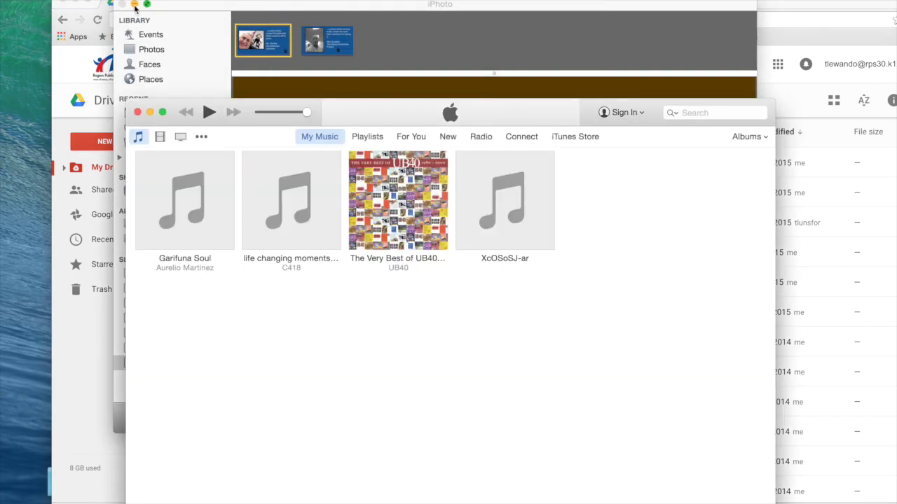
pyautogui.press('super+Tab')
pyautogui.press('super+2')
pyautogui.click(447, 185)
pyautogui.click(149, 112)
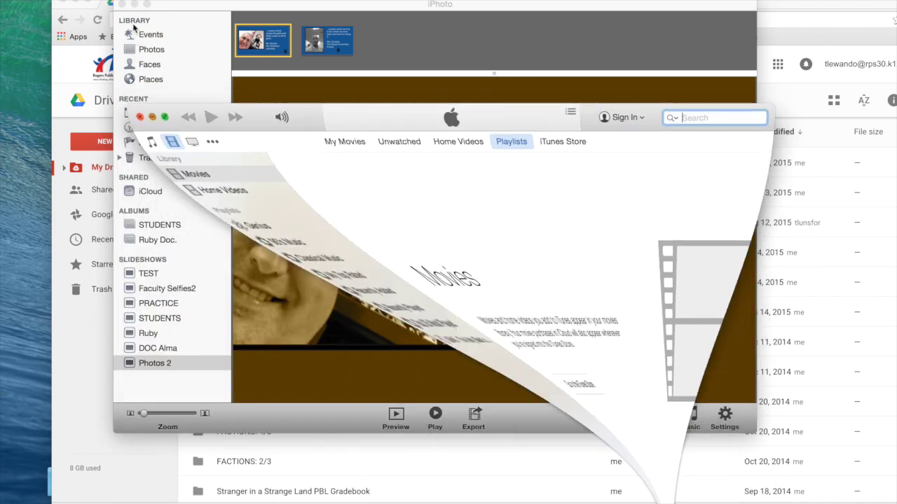
pyautogui.click(135, 5)
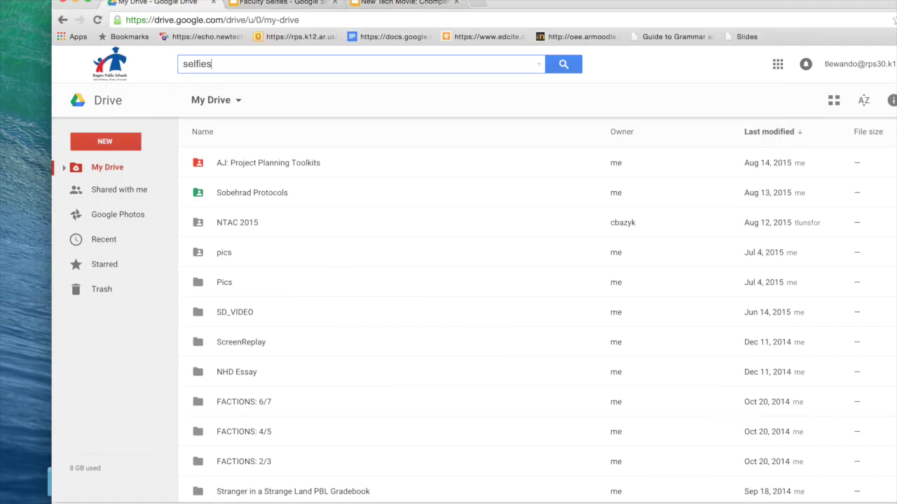
pyautogui.press('F11')
pyautogui.press('F11')
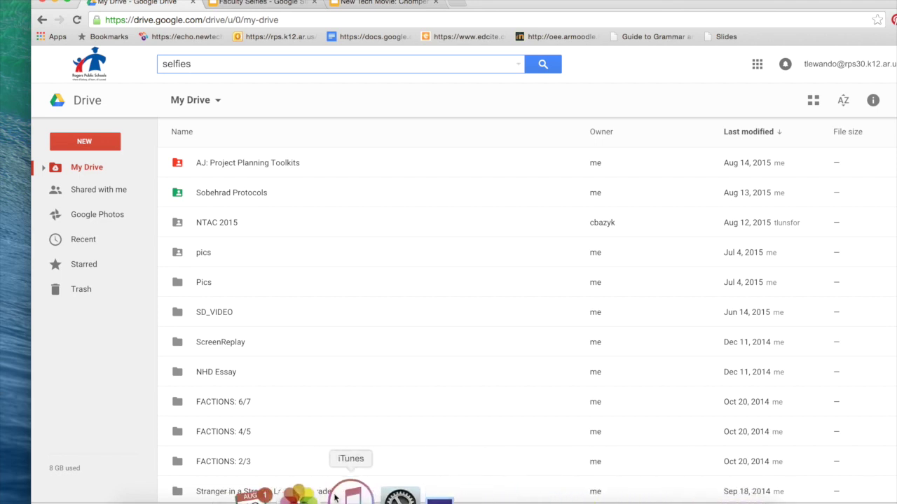
pyautogui.click(55, 2)
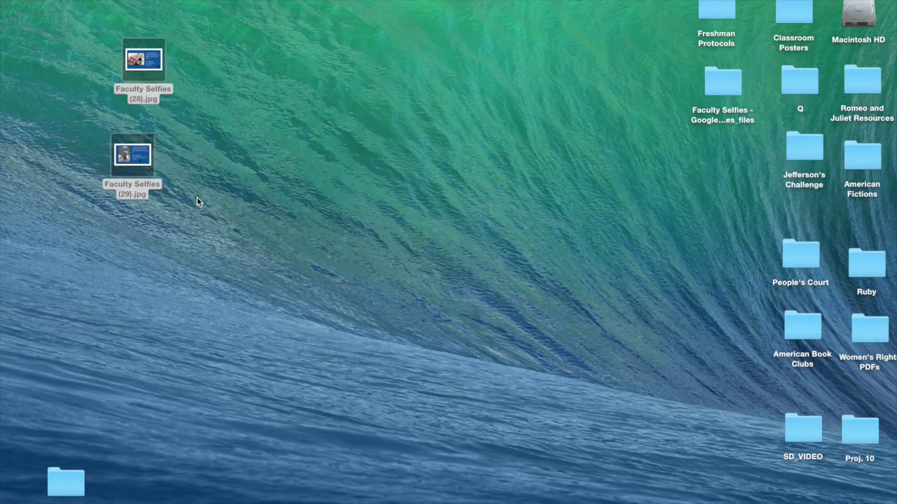
pyautogui.moveTo(399, 499)
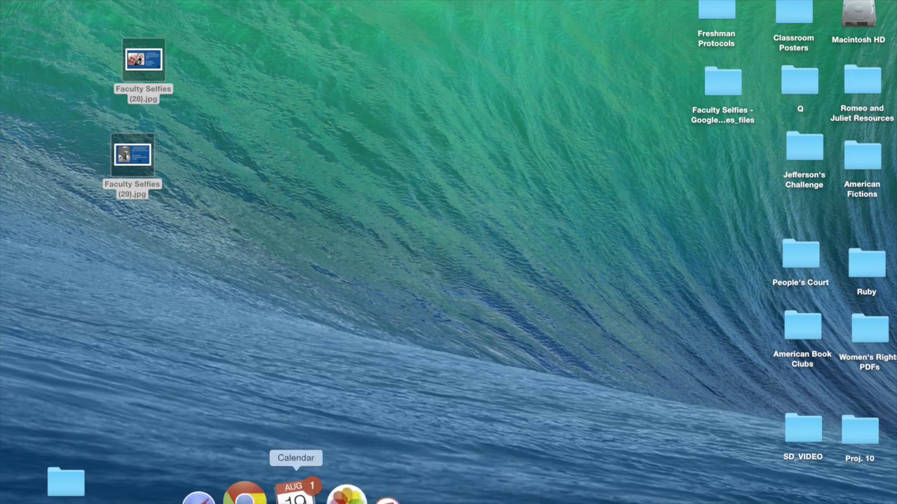
pyautogui.click(260, 494)
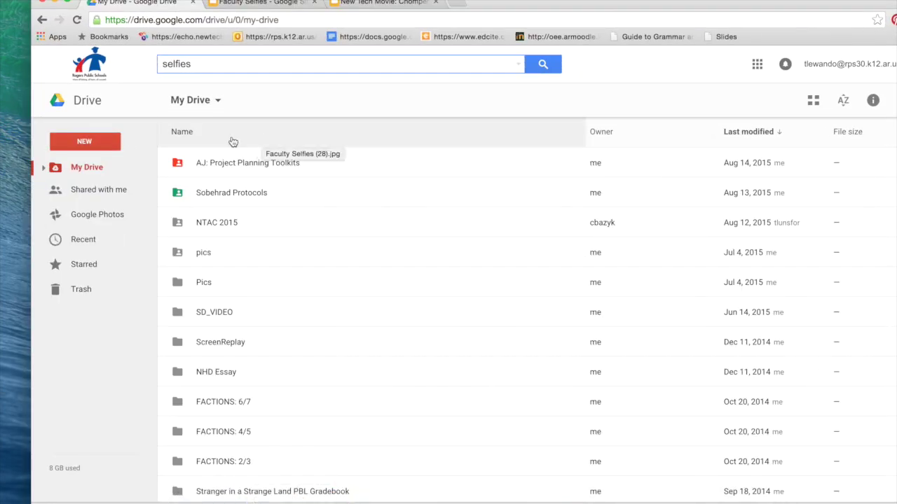
# Upload MOV00A.MOD.ff.avi from the PRG001 folder inside the desktop's SD_VIDEO folder to My Drive.
pyautogui.click(83, 143)
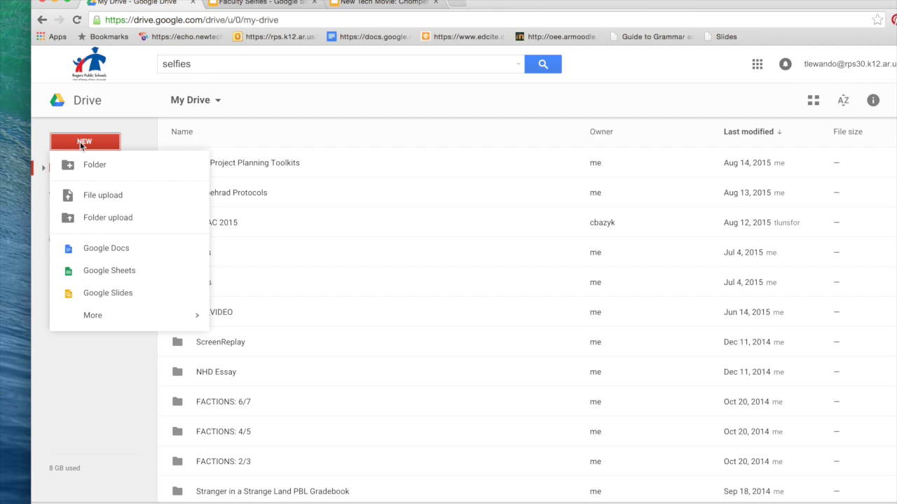
pyautogui.click(92, 196)
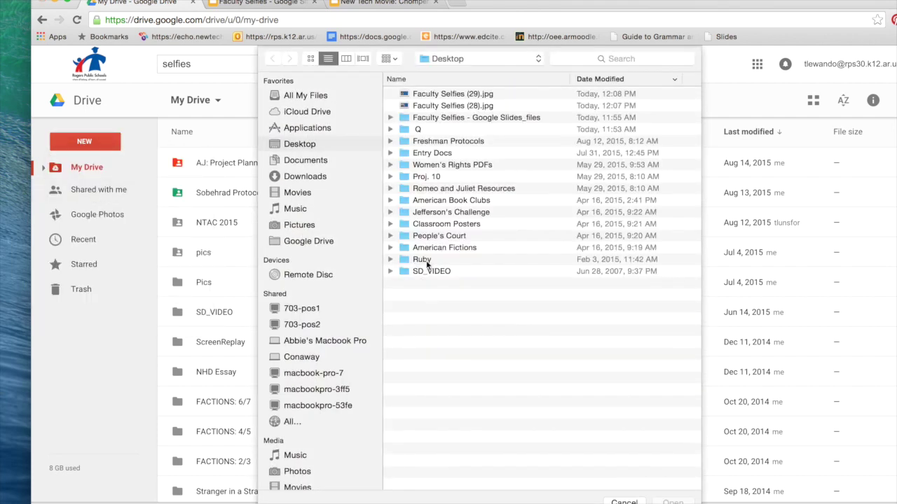
pyautogui.click(424, 274)
pyautogui.doubleClick(424, 274)
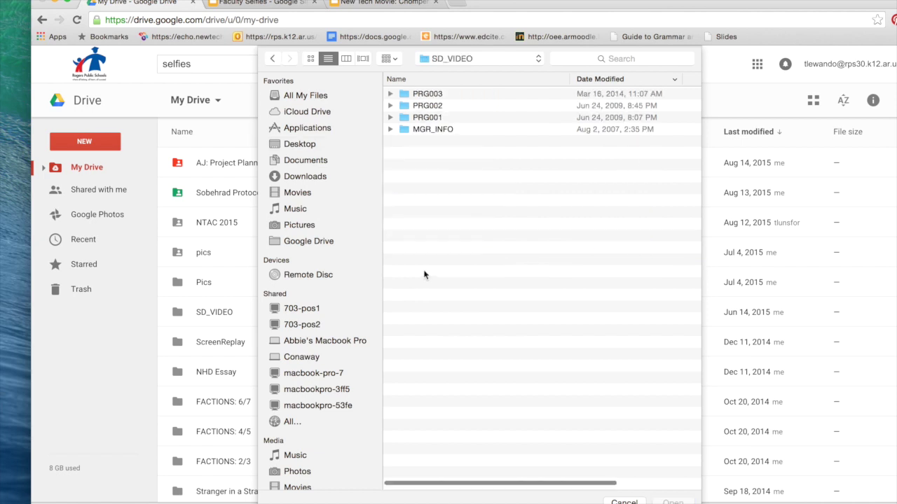
pyautogui.click(390, 117)
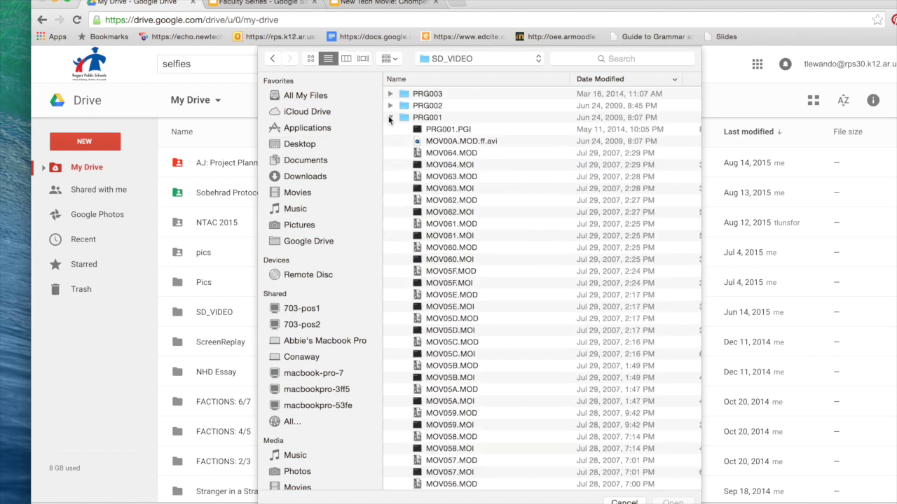
pyautogui.click(453, 142)
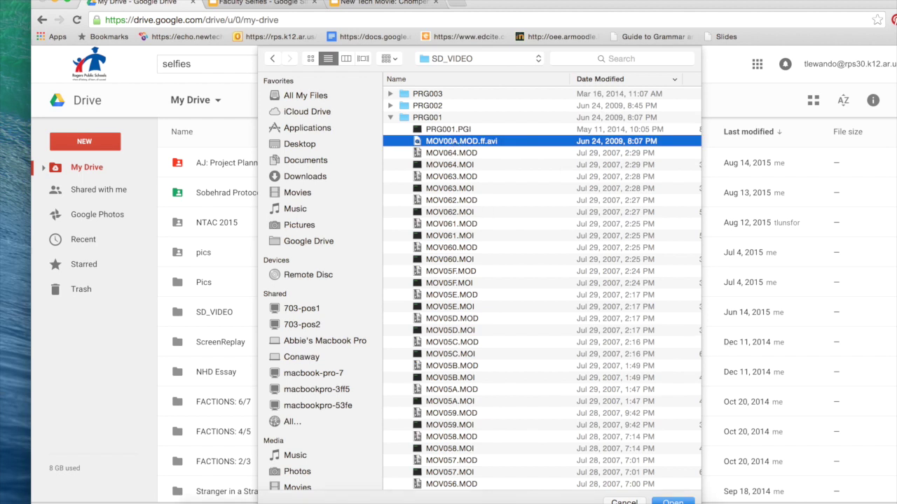
pyautogui.click(672, 502)
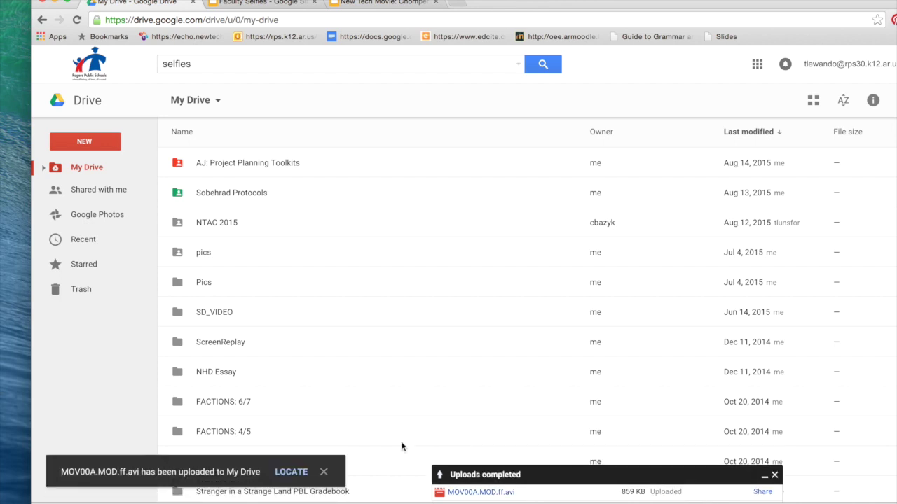
# Locate the uploaded MOV00A.MOD.ff.avi in My Drive, turn on link sharing for it and copy its shareable link.
pyautogui.click(294, 475)
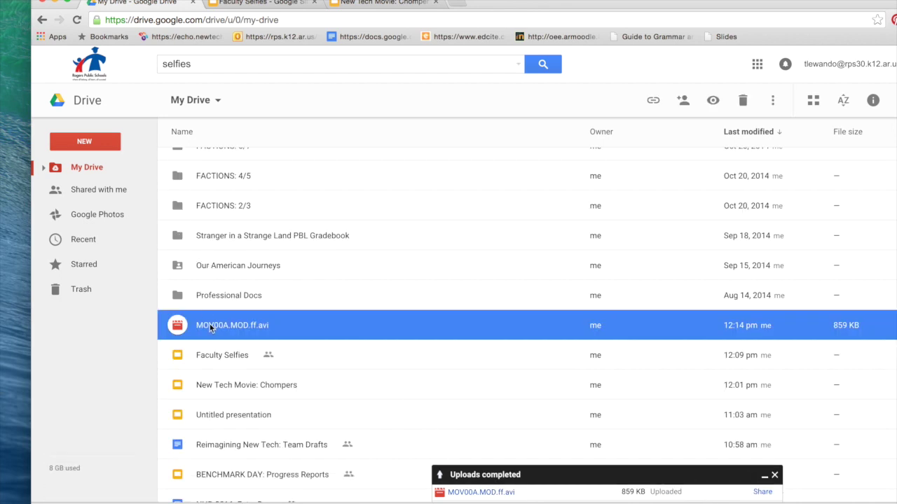
pyautogui.rightClick(365, 329)
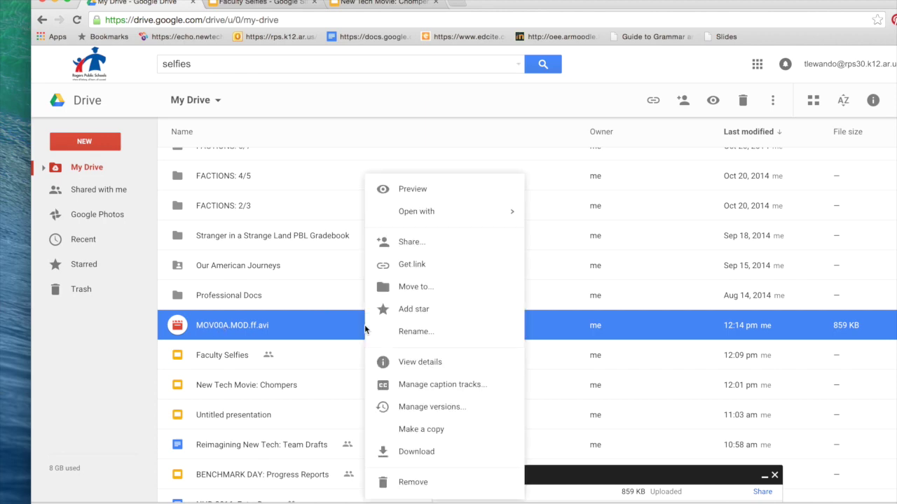
pyautogui.click(450, 243)
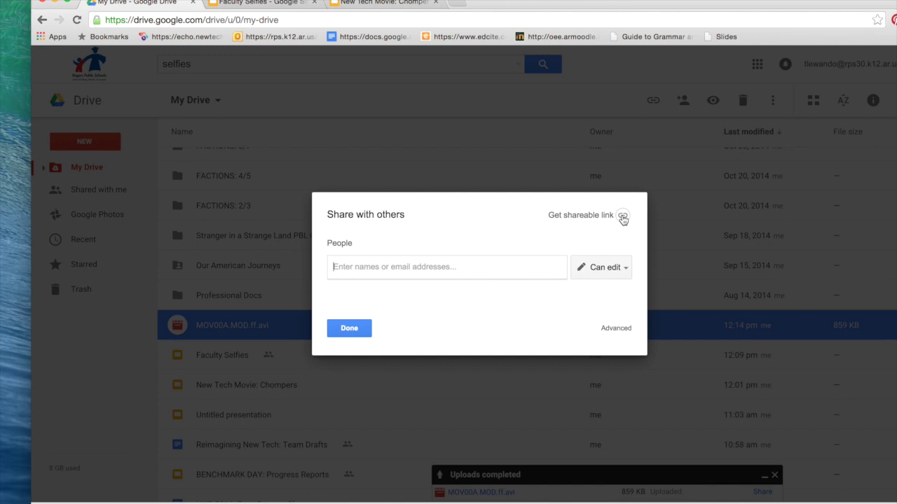
pyautogui.click(623, 216)
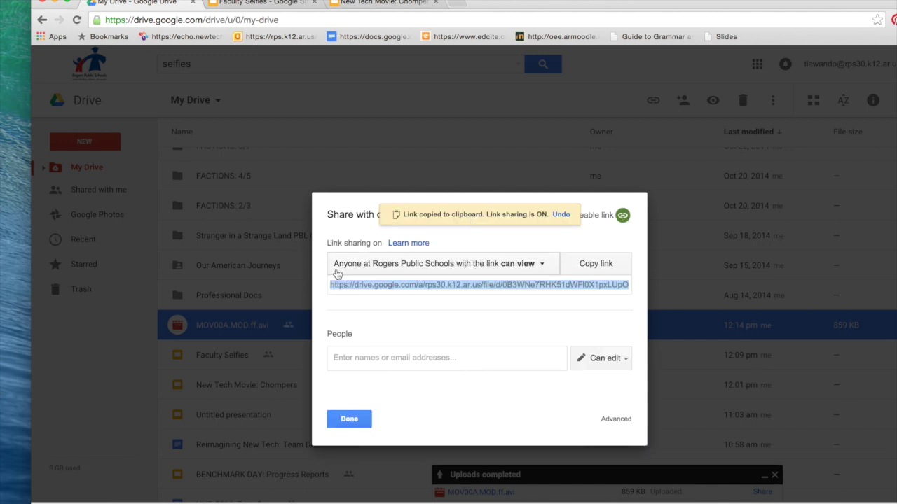
pyautogui.click(597, 266)
pyautogui.click(349, 420)
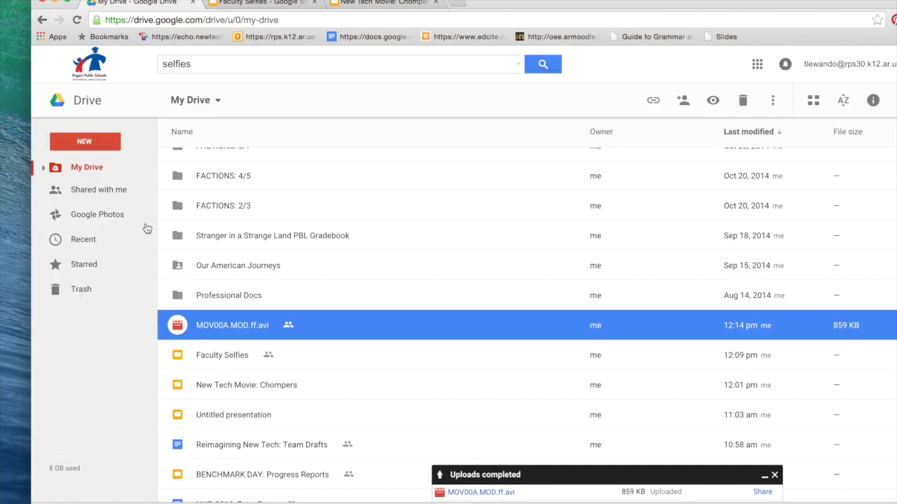
# Open Echo in a new browser tab and go to today's agenda for the Reimagining New Tech course.
pyautogui.click(53, 4)
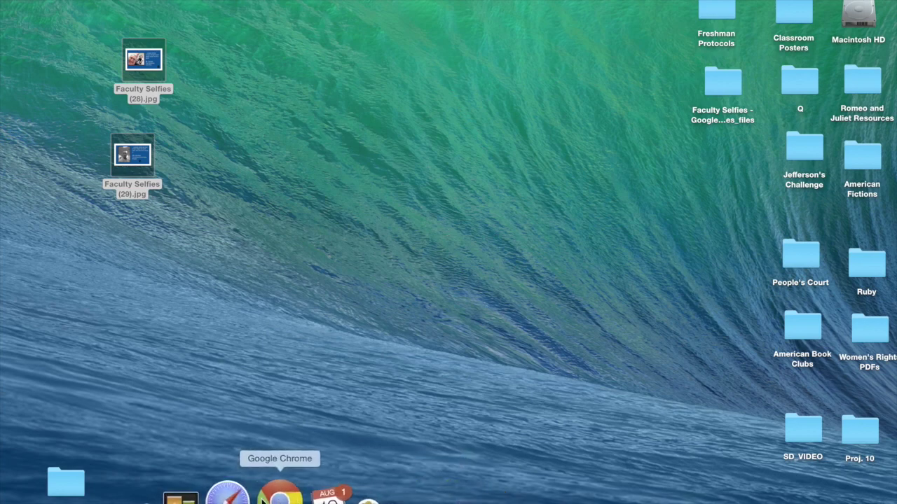
pyautogui.click(265, 497)
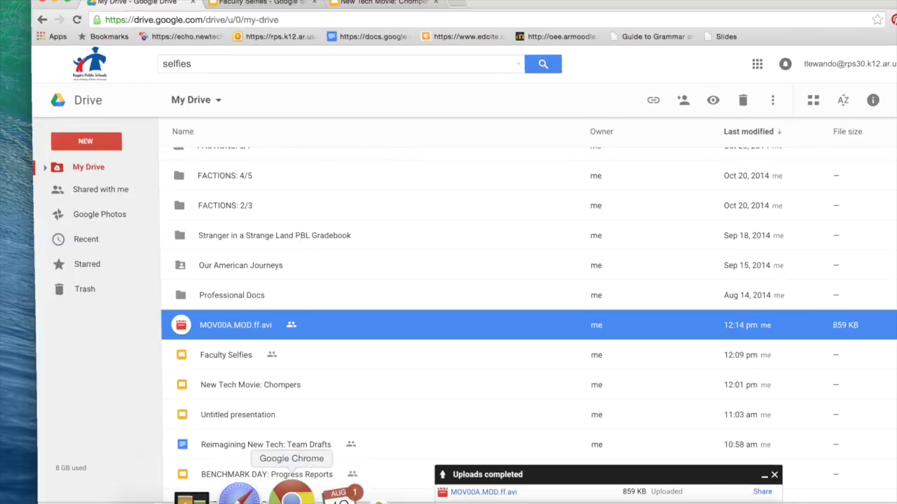
pyautogui.click(456, 4)
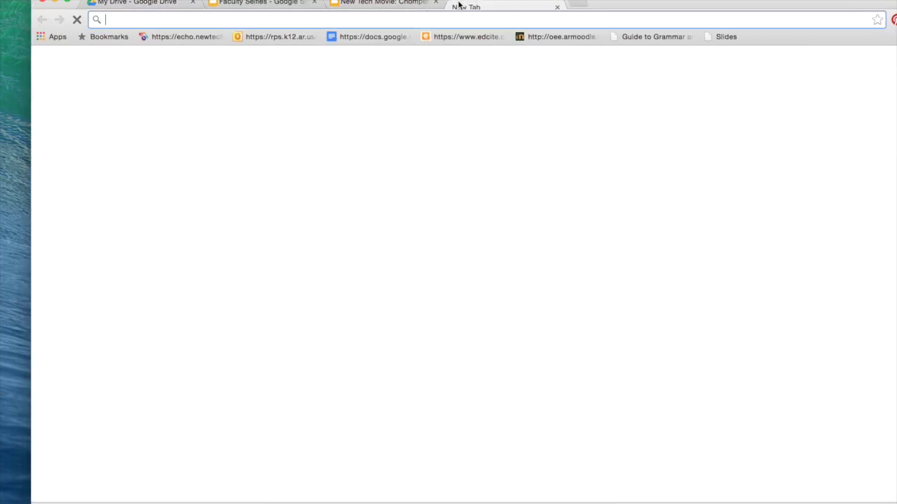
pyautogui.click(197, 38)
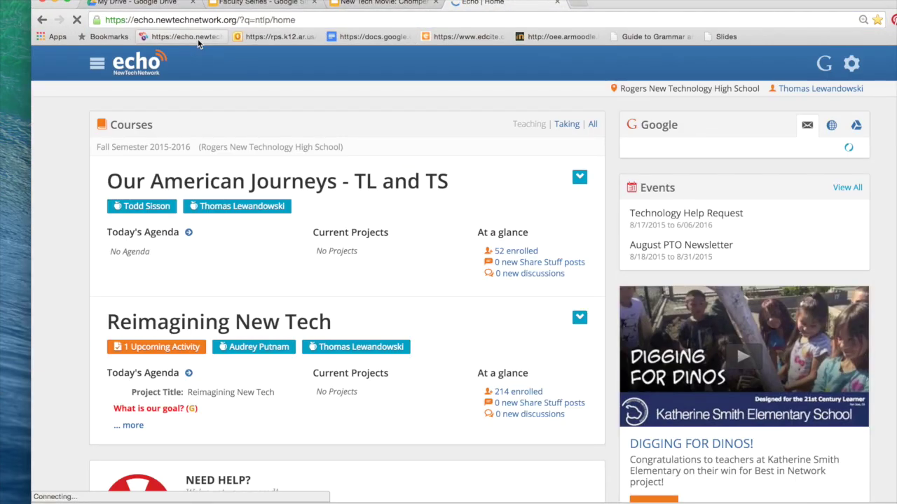
pyautogui.click(189, 377)
# Highlight the one-person link instruction under Draft Video Upload in the agenda and open the linked Team Drafts document.
pyautogui.scroll(-5, 339, 323)
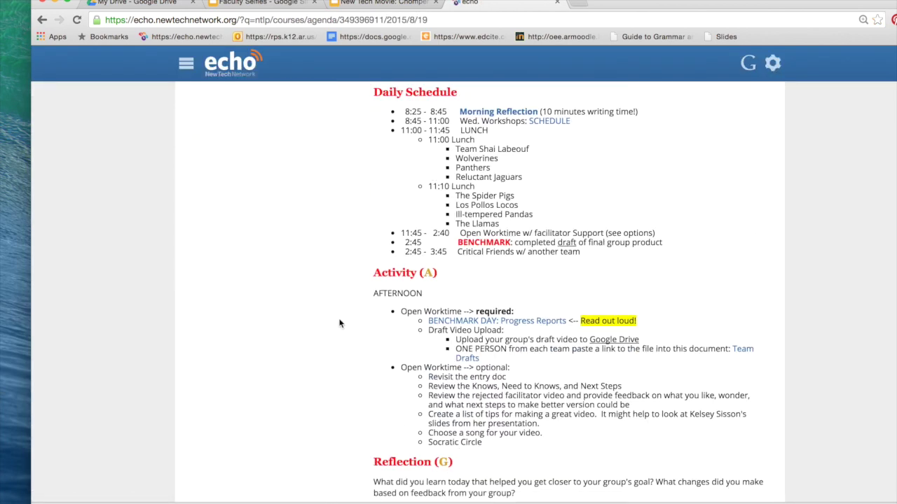
pyautogui.scroll(-1, 339, 323)
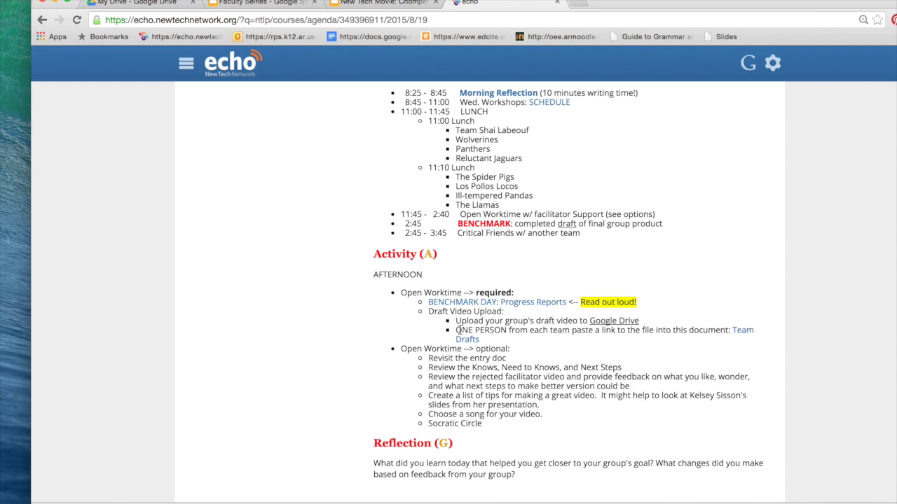
pyautogui.moveTo(456, 330); pyautogui.dragTo(502, 332)
pyautogui.moveTo(559, 331); pyautogui.dragTo(588, 330)
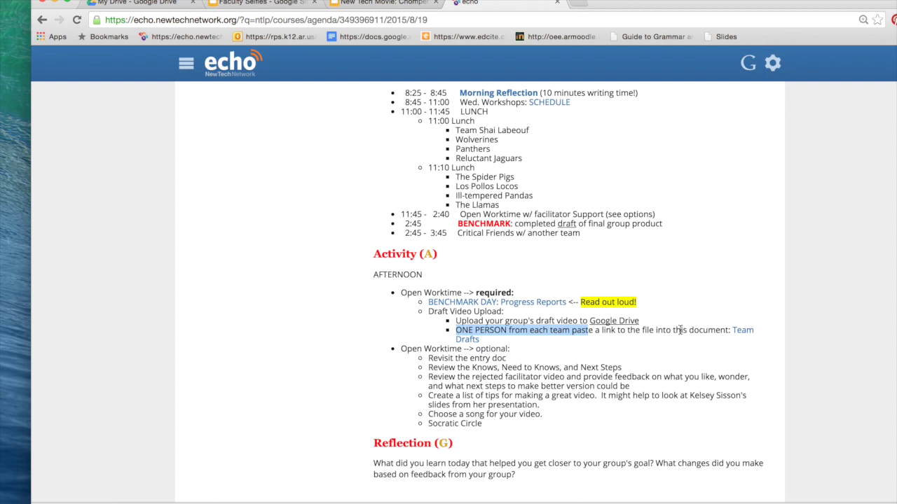
pyautogui.click(745, 338)
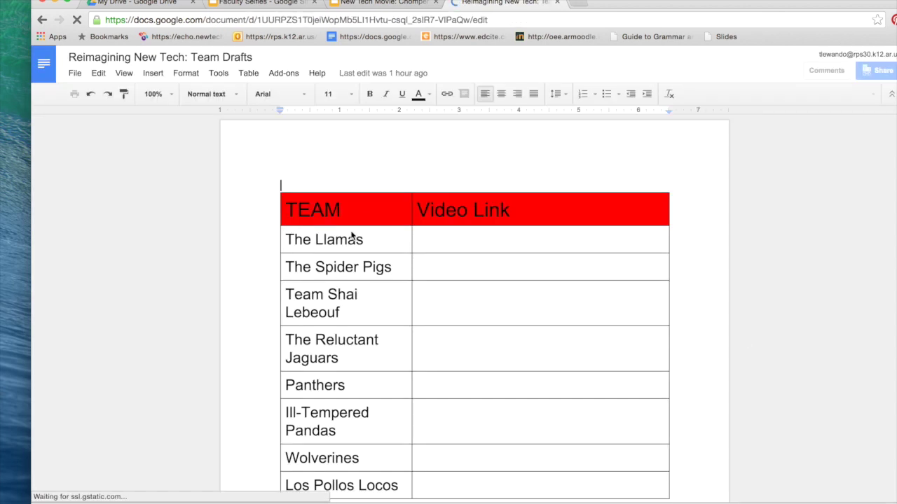
# Paste the copied video link into the Video Link cell for The Spider Pigs.
pyautogui.click(425, 269)
pyautogui.press('super+v')
pyautogui.click(458, 302)
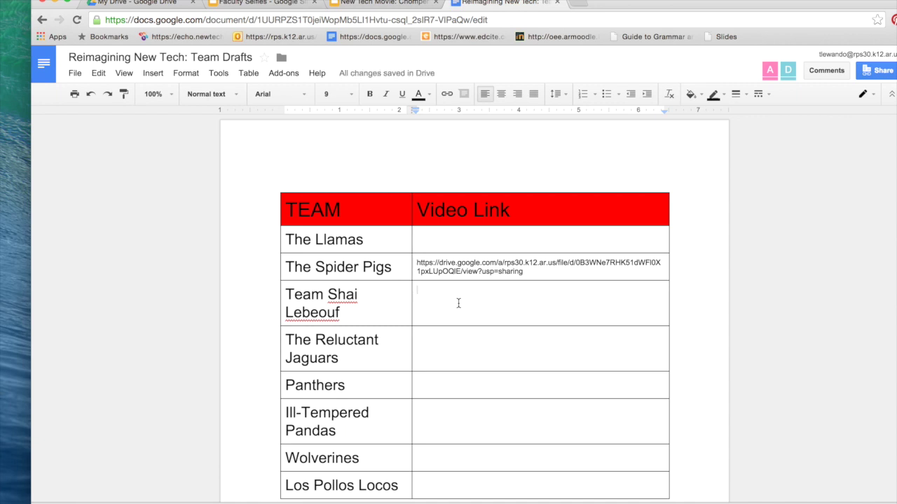